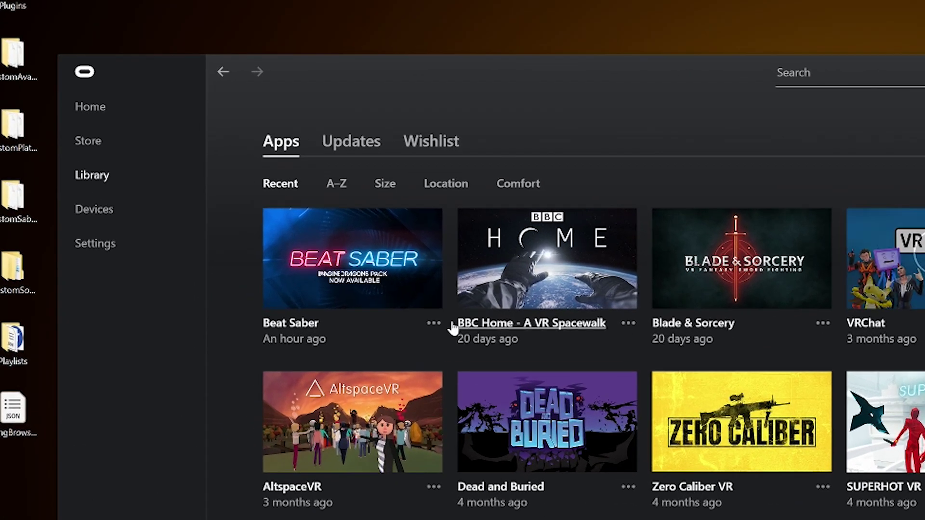
Uninstall Beat Saber in Oculus, reinstall it, and launch the fresh copy.
left_click(433, 323)
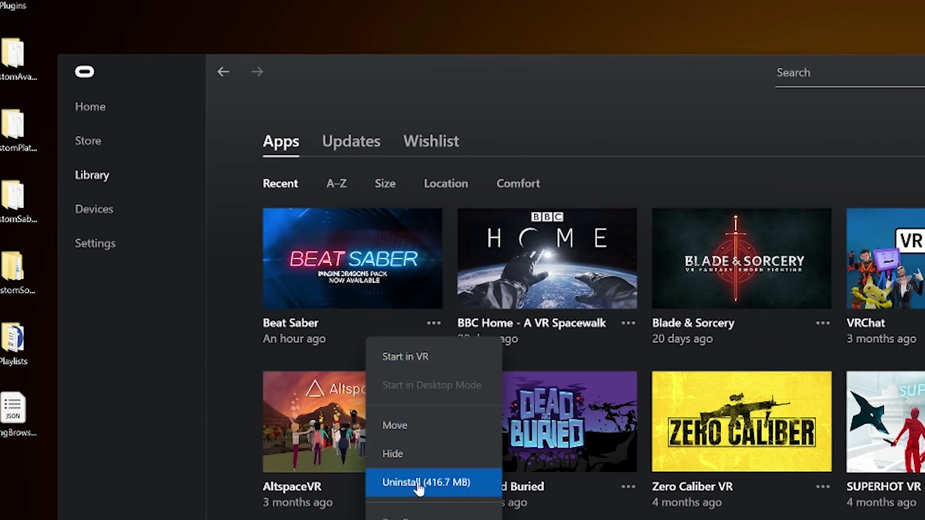
left_click(414, 482)
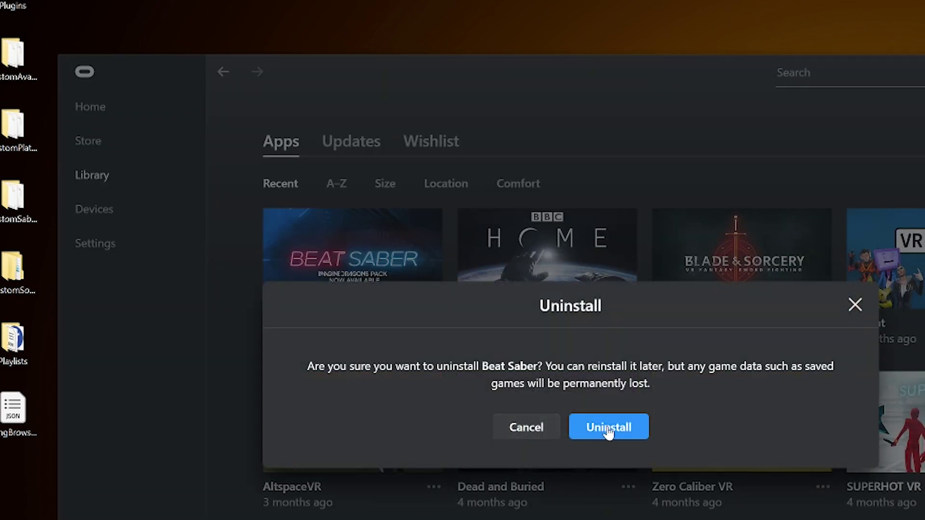
left_click(611, 430)
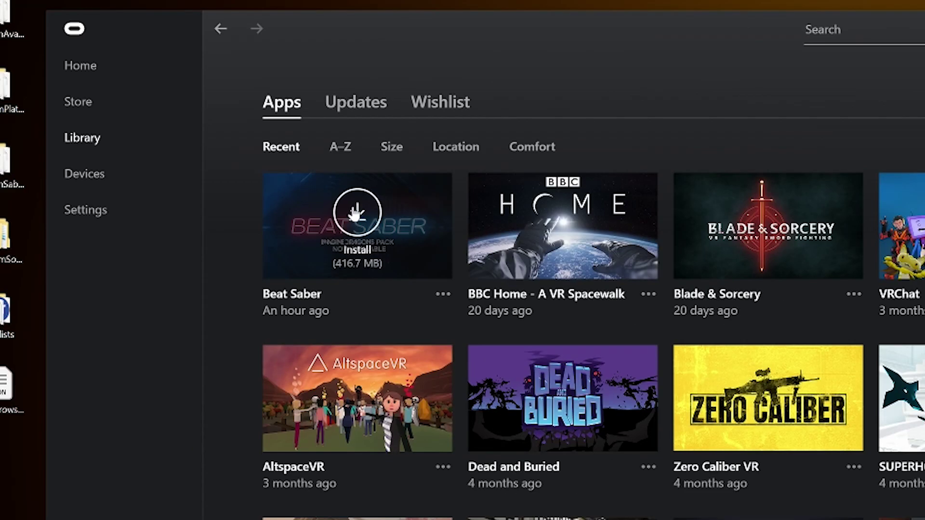
left_click(357, 212)
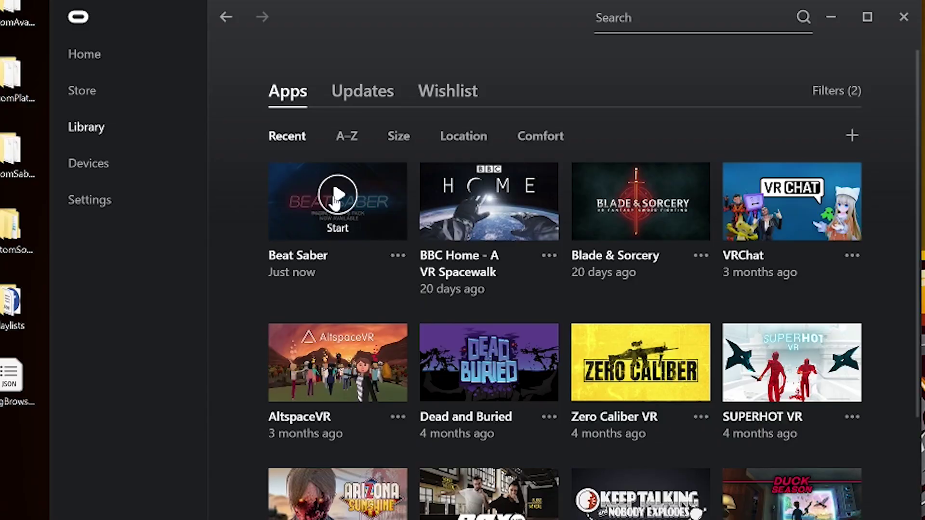
left_click(337, 195)
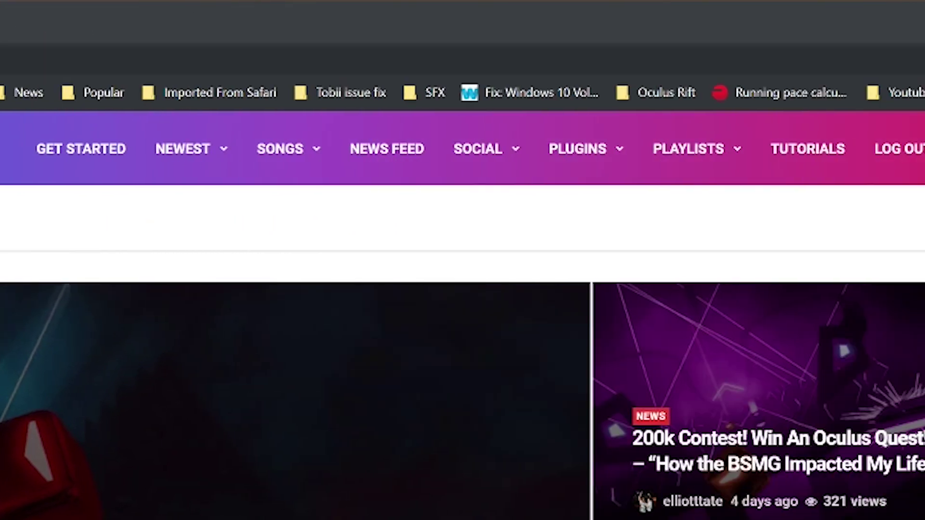
From BeastSaber's mod installation guide, go to the Mod Assistant v1.0.25 release and download ModAssistant.exe.
mouse_move(591, 154)
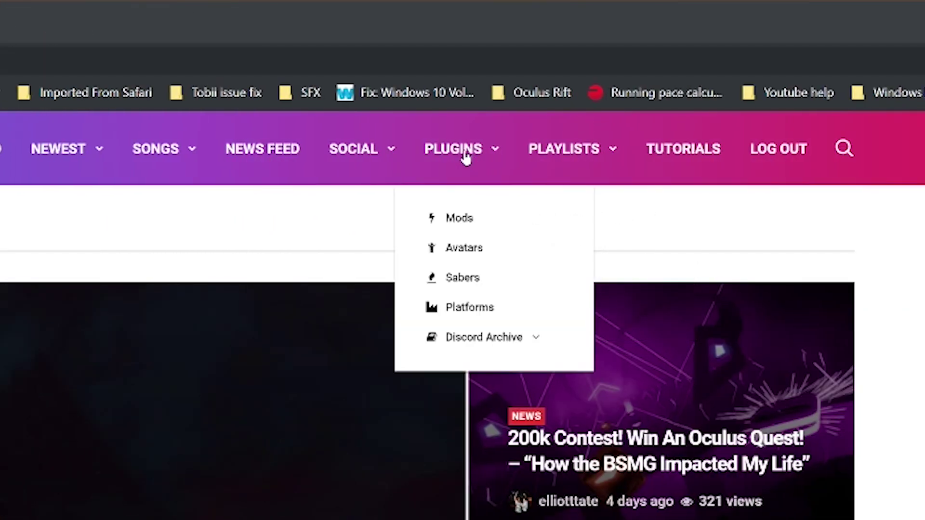
left_click(458, 223)
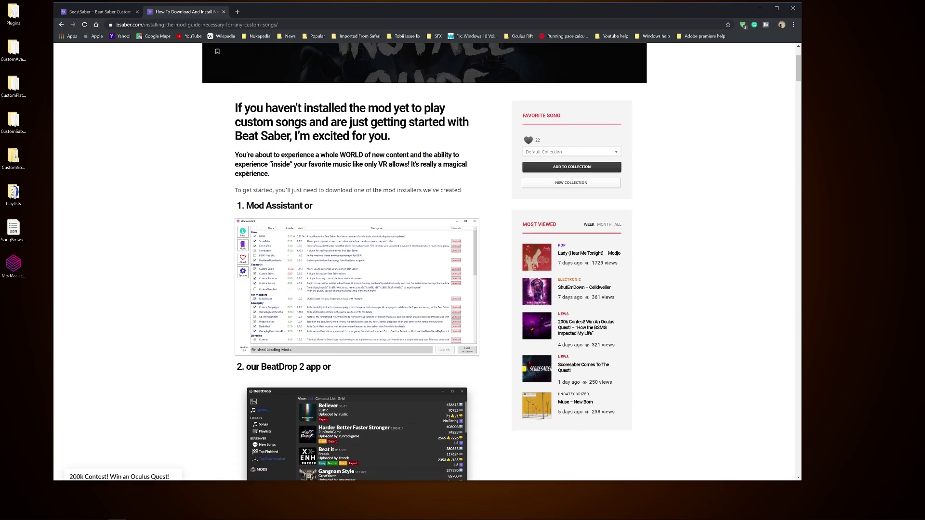
scroll(247, 173, "down", 1)
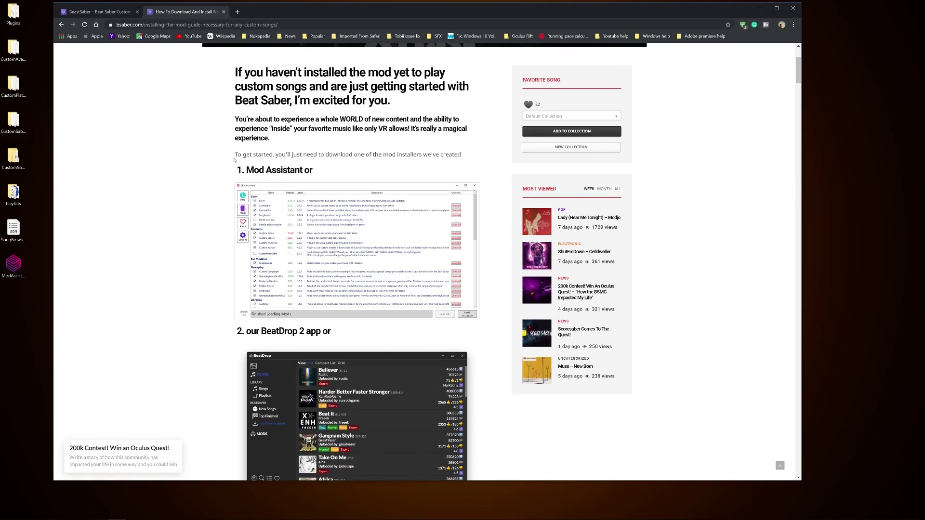
left_click(277, 170)
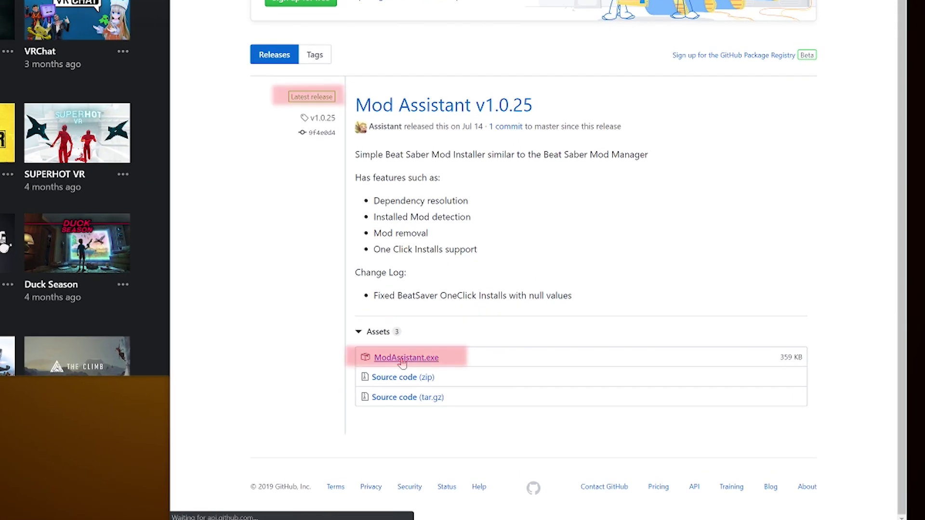
left_click(402, 358)
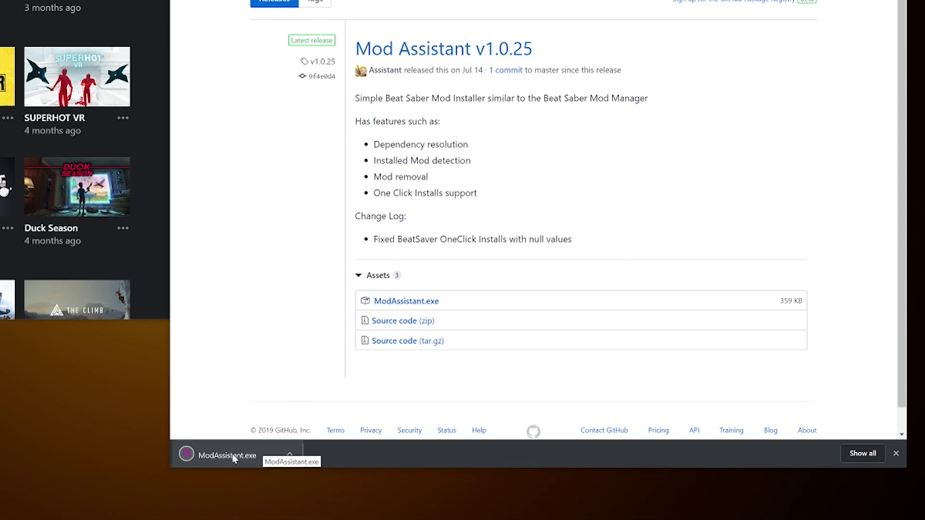
Run ModAssistant.exe and set its game folder to G:\Oculus\Software\Software\hyperbolic-magnetism-beat-saber.
left_click(229, 458)
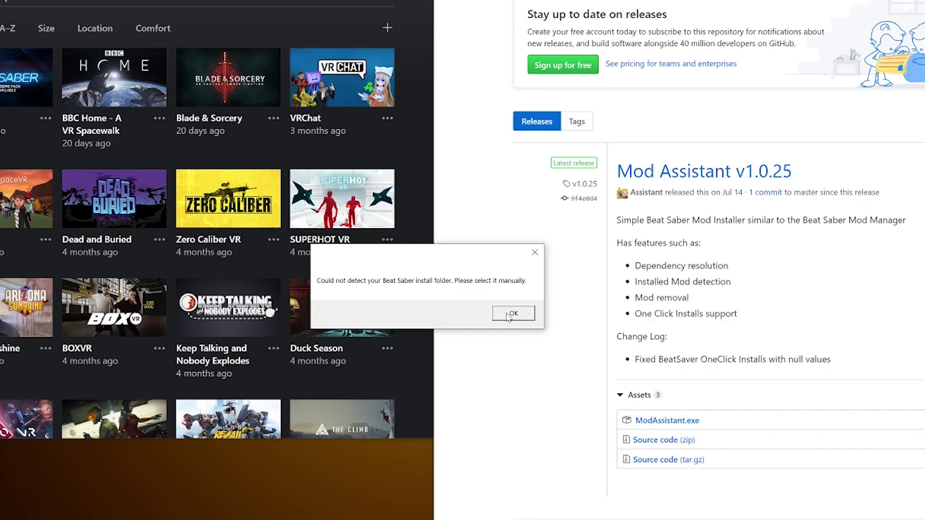
left_click(513, 313)
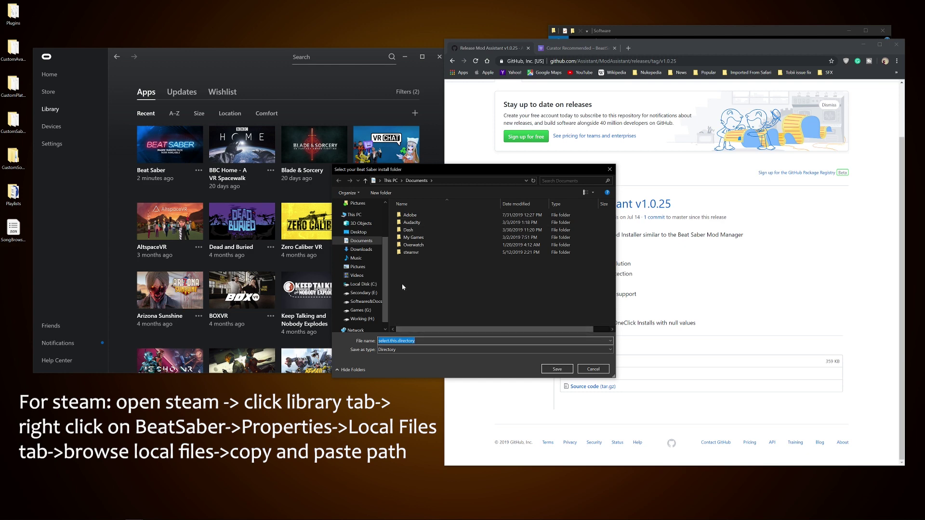
scroll(370, 294, "down", 1)
left_click(363, 302)
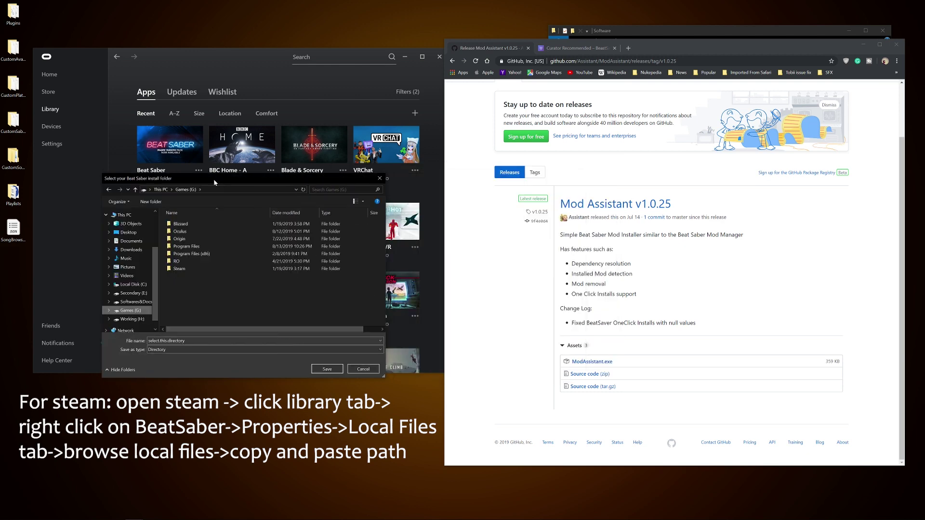
double_click(311, 239)
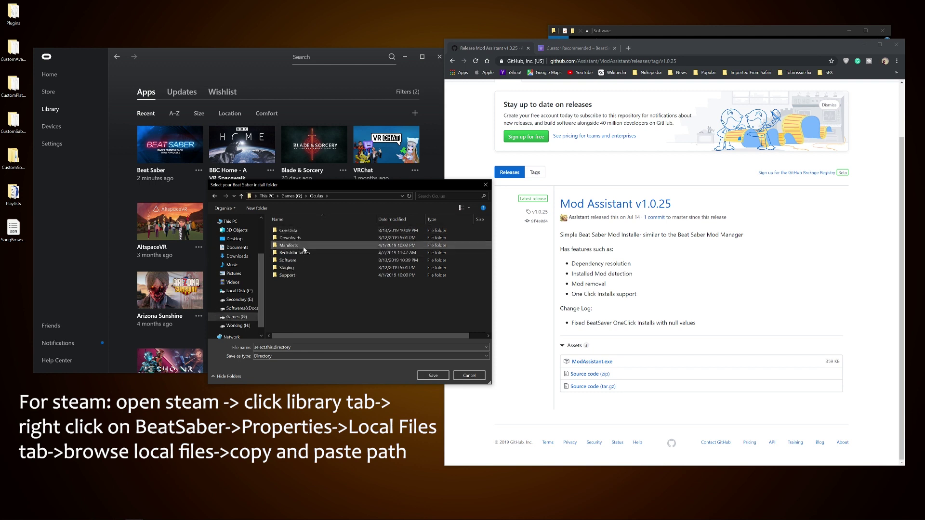
double_click(302, 245)
double_click(309, 231)
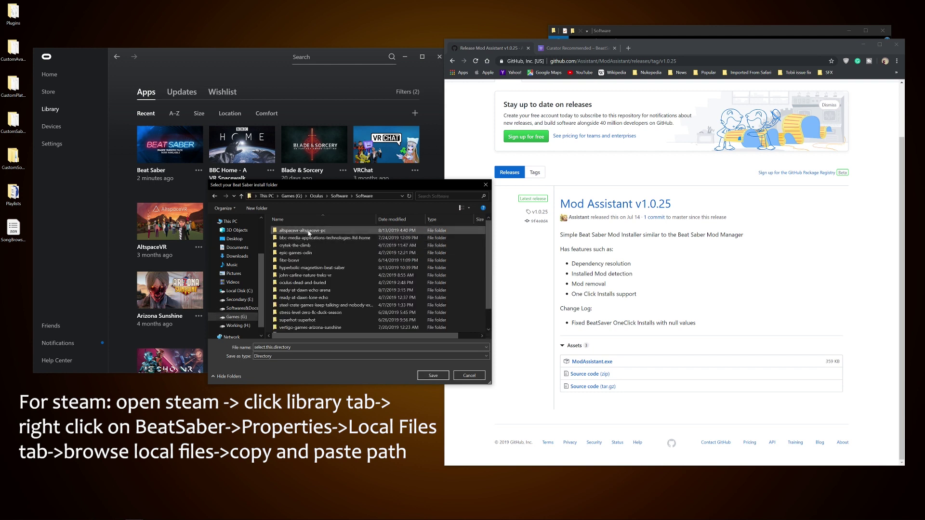
left_click(327, 268)
left_click(433, 376)
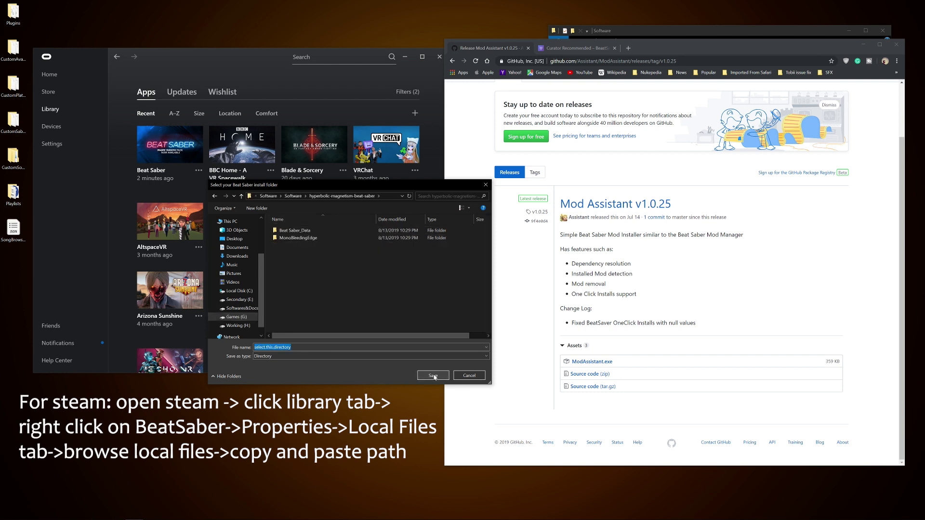
left_click(433, 376)
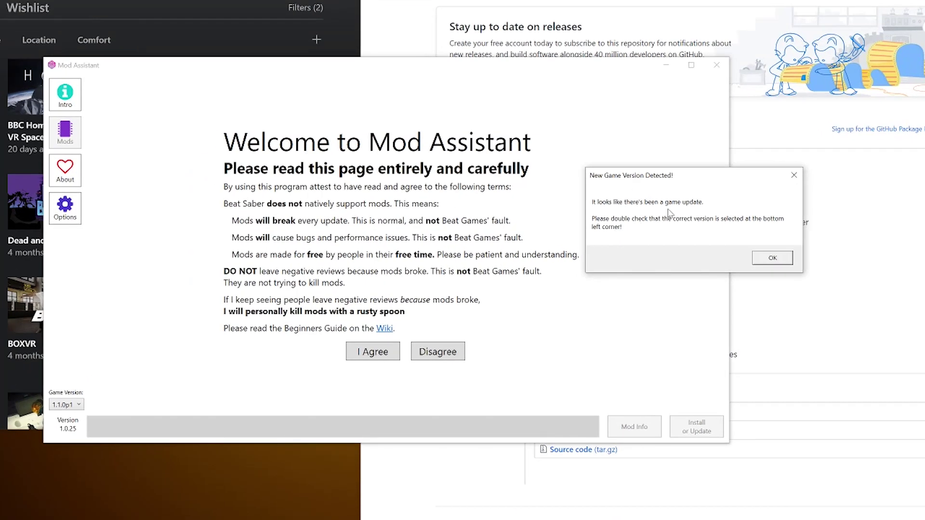
Dismiss the New Game Version notice, keep game version 1.1.0p1, and agree to the terms.
left_click(772, 257)
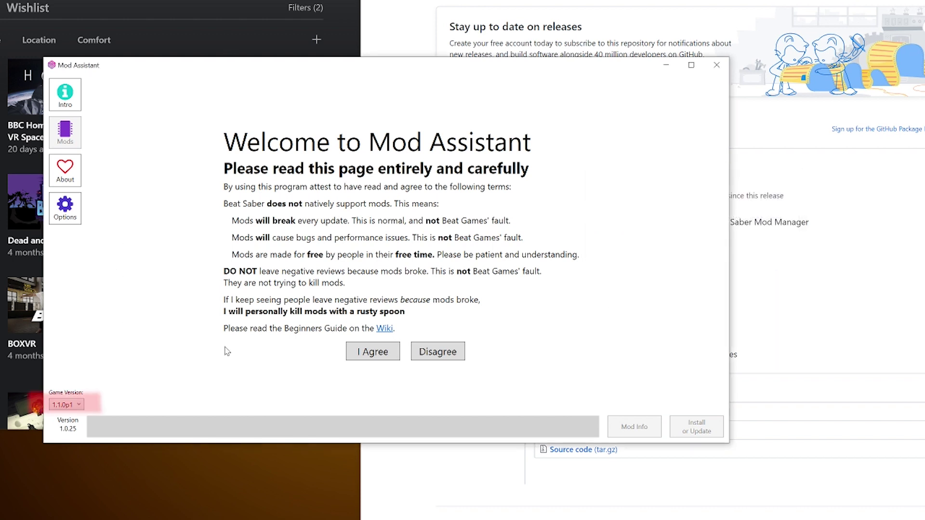
left_click(66, 405)
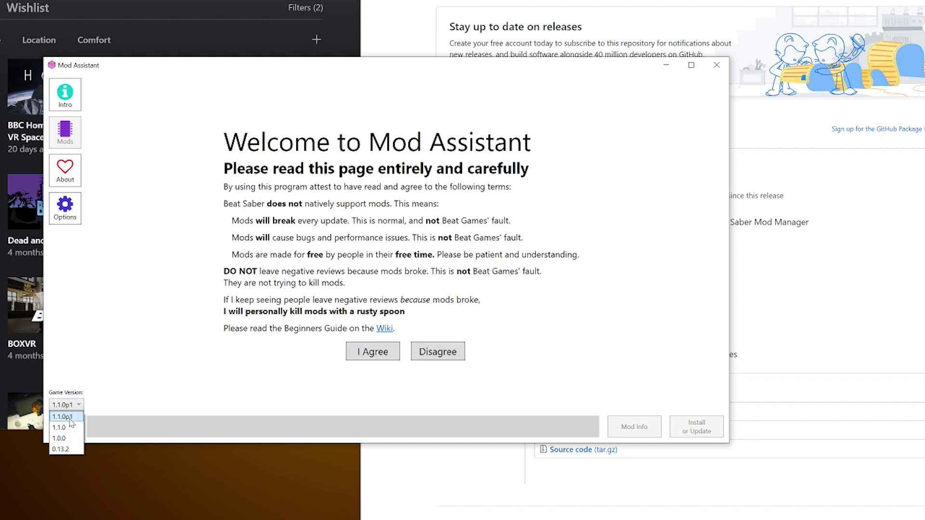
left_click(71, 416)
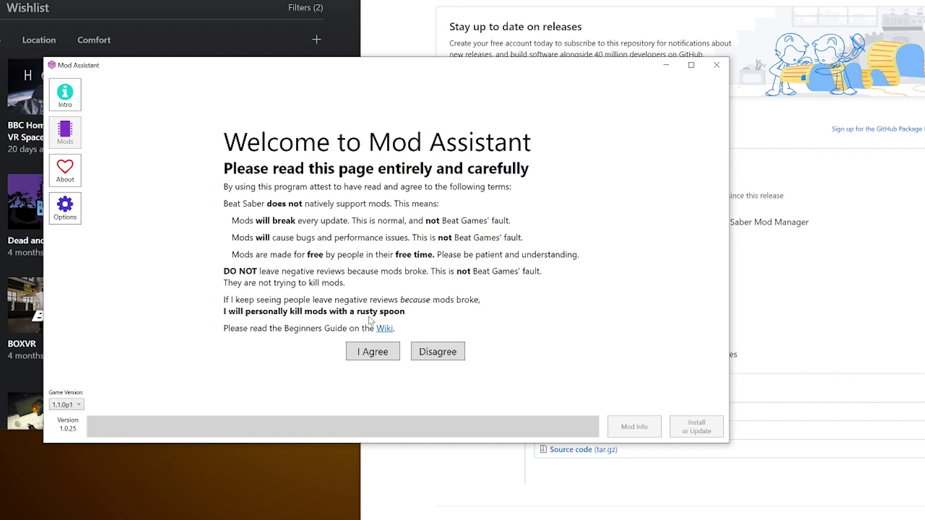
left_click(376, 356)
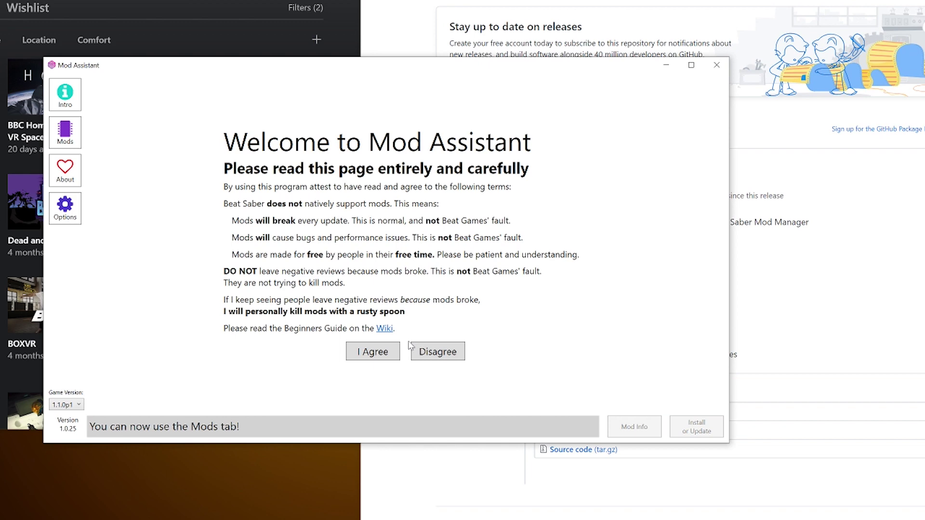
Open the Mods list, look through the available mods, and tick BSIPA Mod List.
left_click(64, 132)
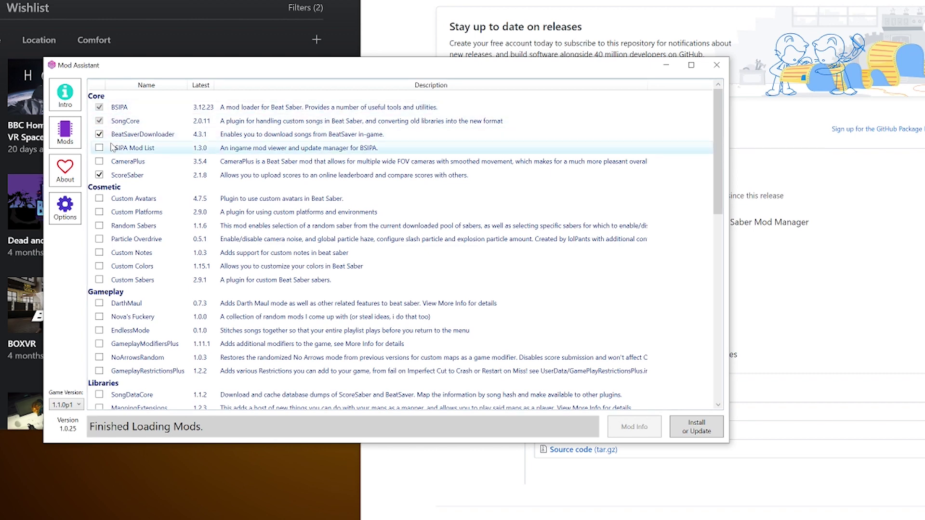
scroll(198, 319, "down", 2)
scroll(198, 319, "down", 6)
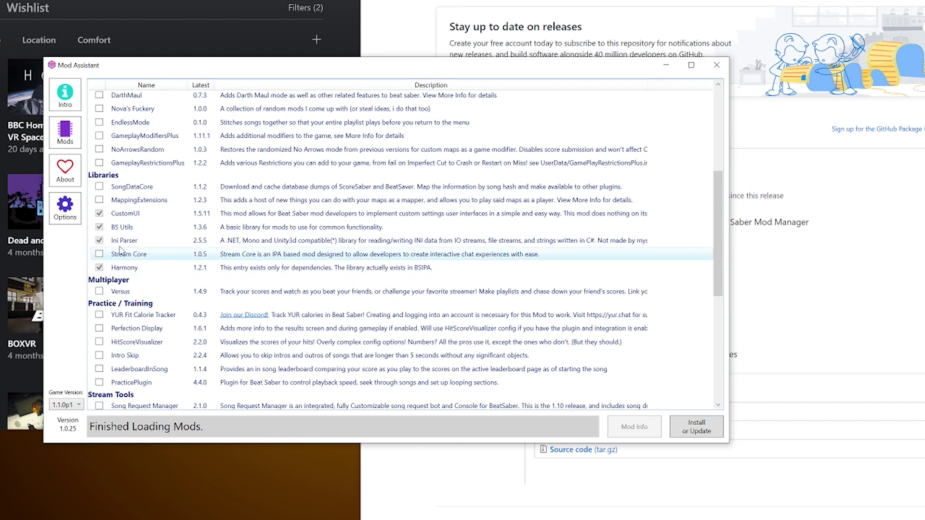
scroll(128, 211, "up", 8)
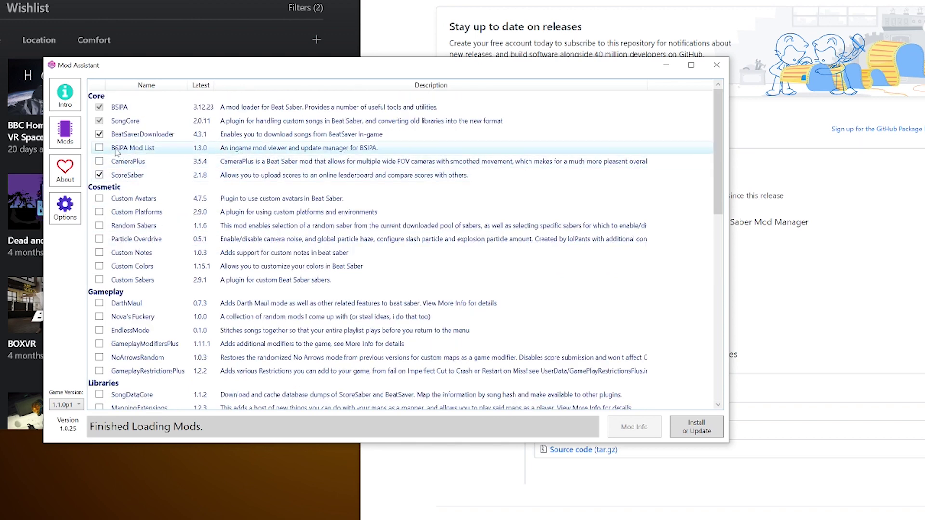
left_click(99, 149)
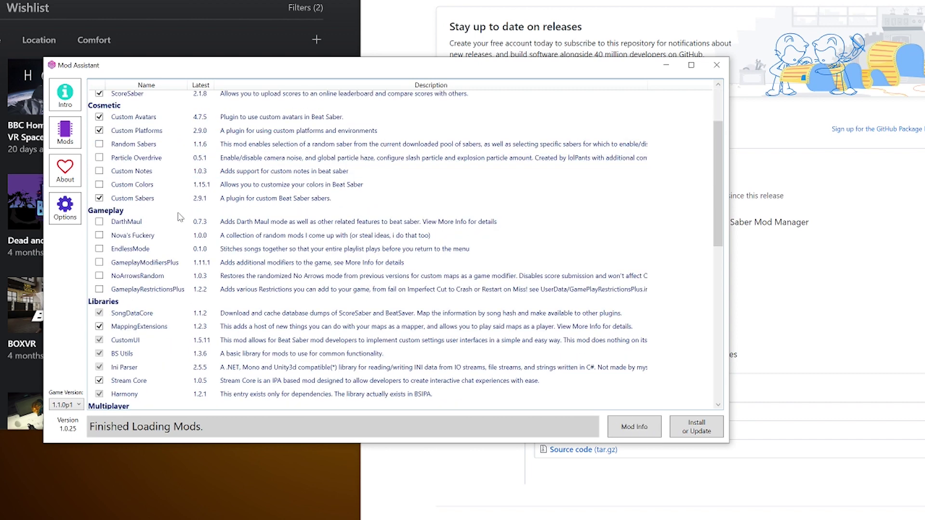
scroll(180, 216, "up", 2)
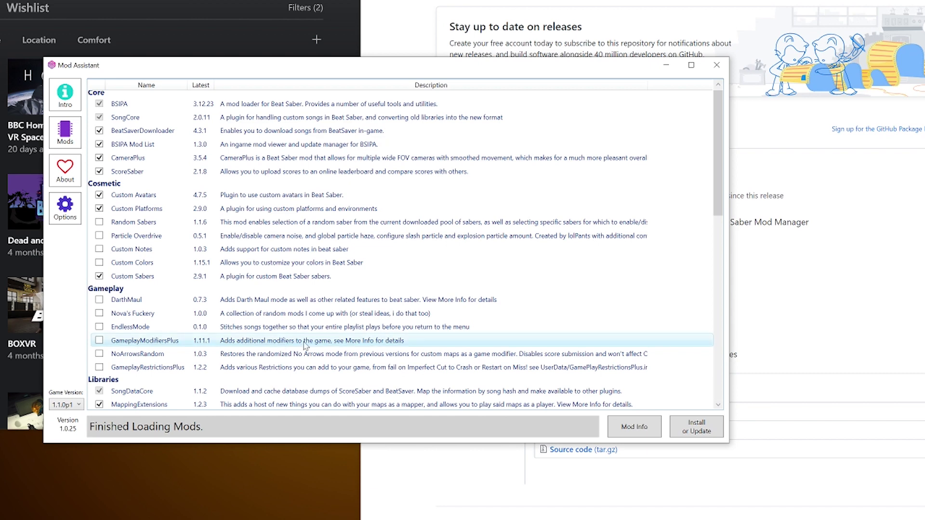
View the GameplayModifiersPlus README on GitHub, then close it with Ctrl+W.
left_click(644, 431)
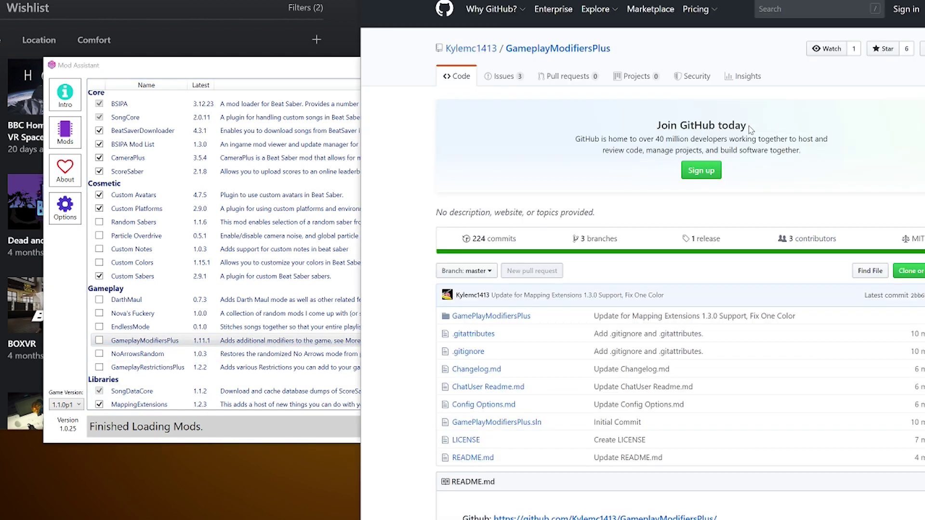
scroll(479, 442, "down", 8)
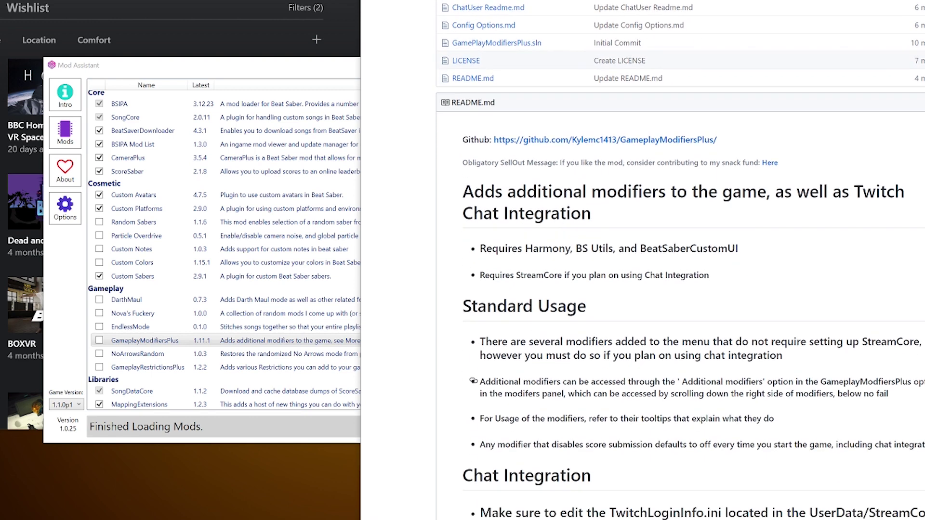
key("ctrl+w")
scroll(710, 370, "down", 10)
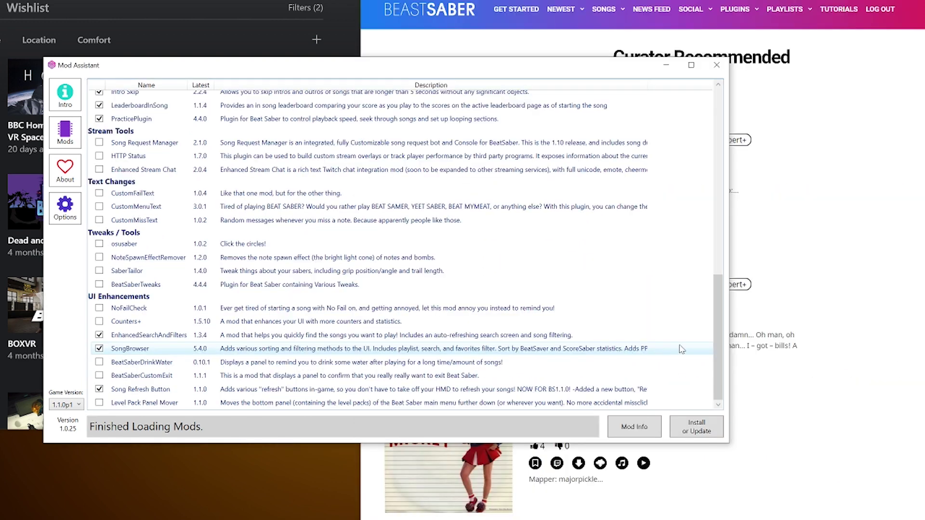
Install the checked mods, verify the install folder and OneClick settings in Options, then reinstall.
left_click(703, 428)
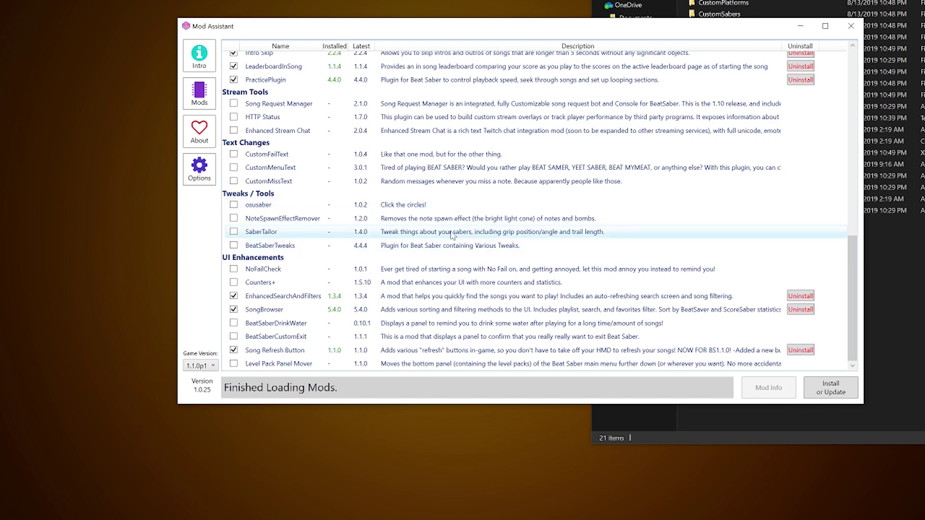
scroll(451, 235, "up", 3)
scroll(366, 212, "down", 3)
left_click(199, 168)
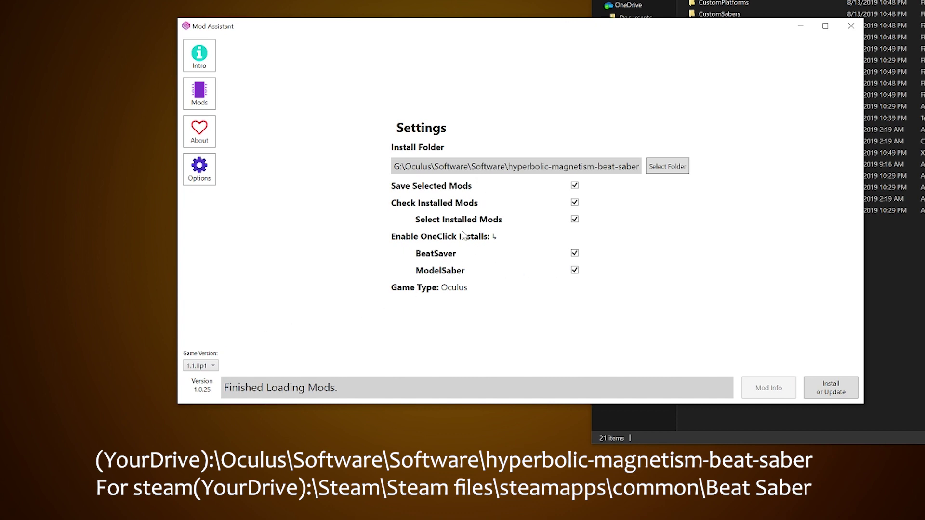
left_click(824, 390)
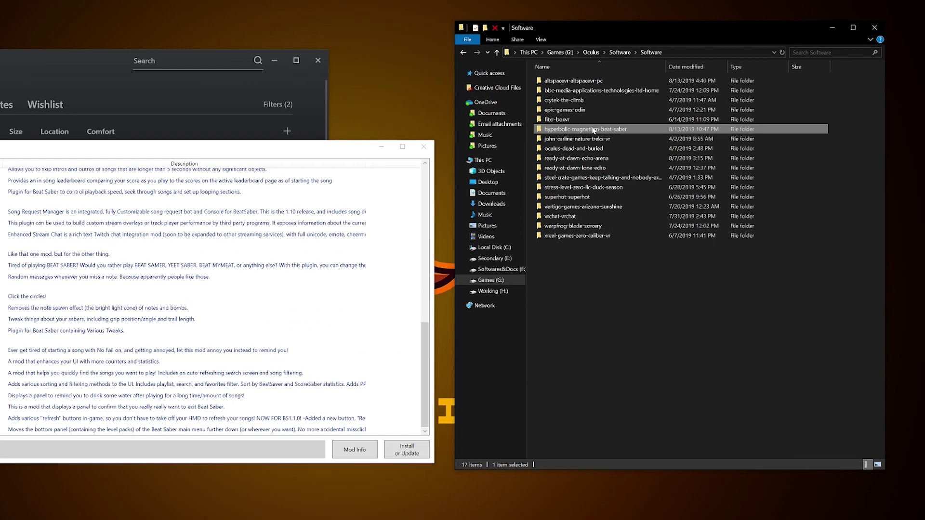
In the game folder, run IPA.exe and confirm Plugins now contains the mod DLLs.
double_click(657, 111)
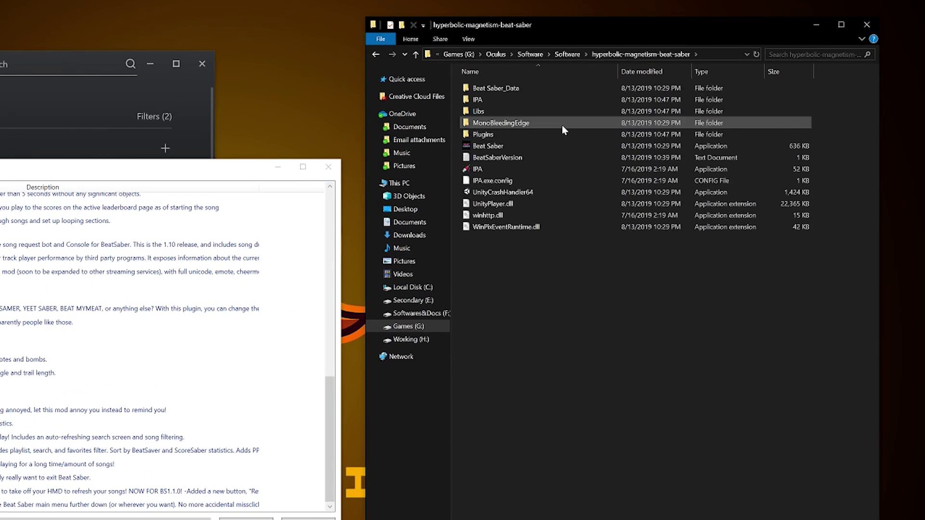
left_click(513, 135)
double_click(513, 134)
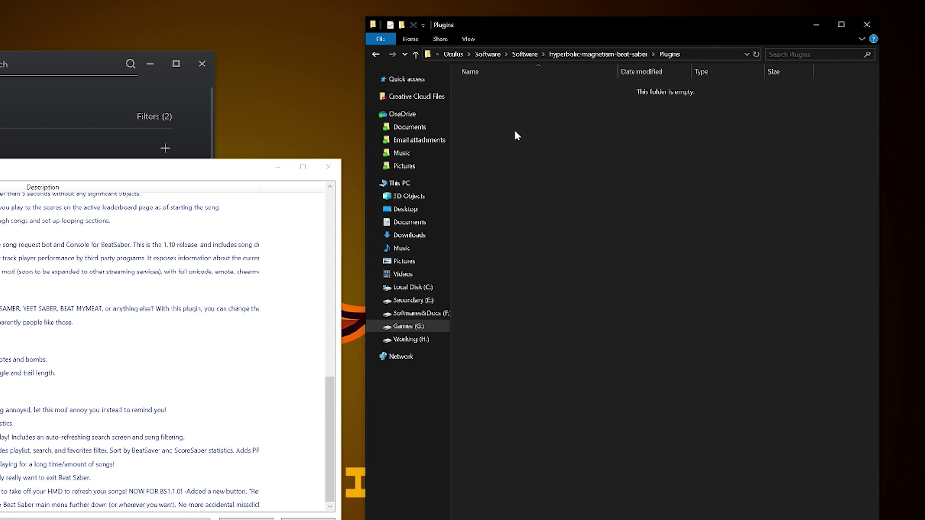
left_click(593, 53)
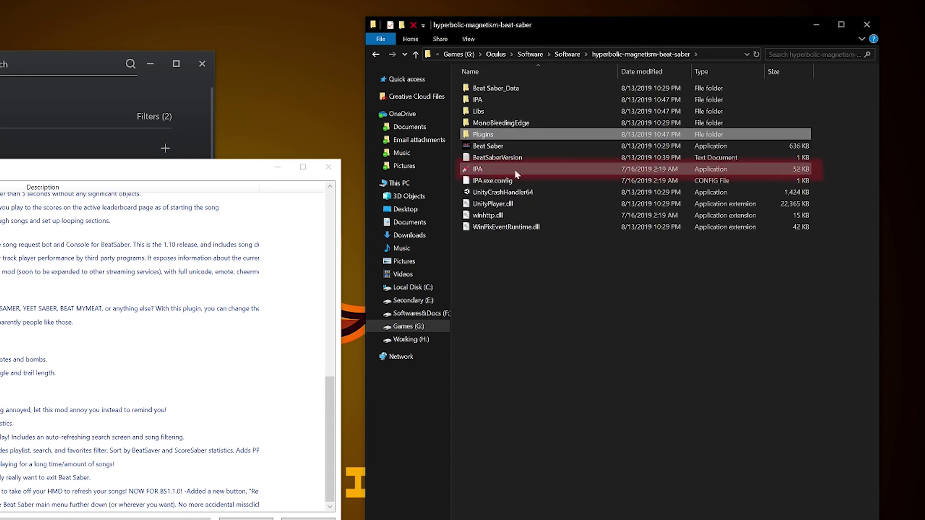
double_click(517, 174)
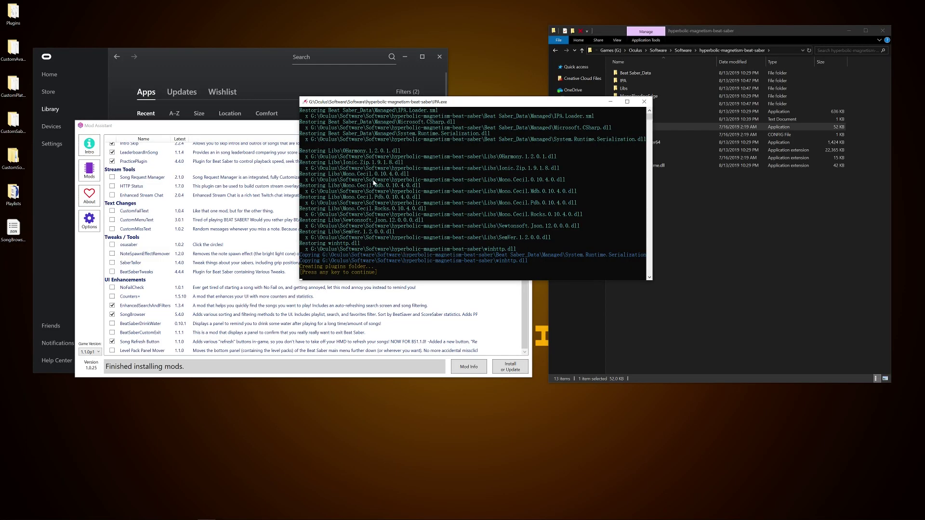
key("Return")
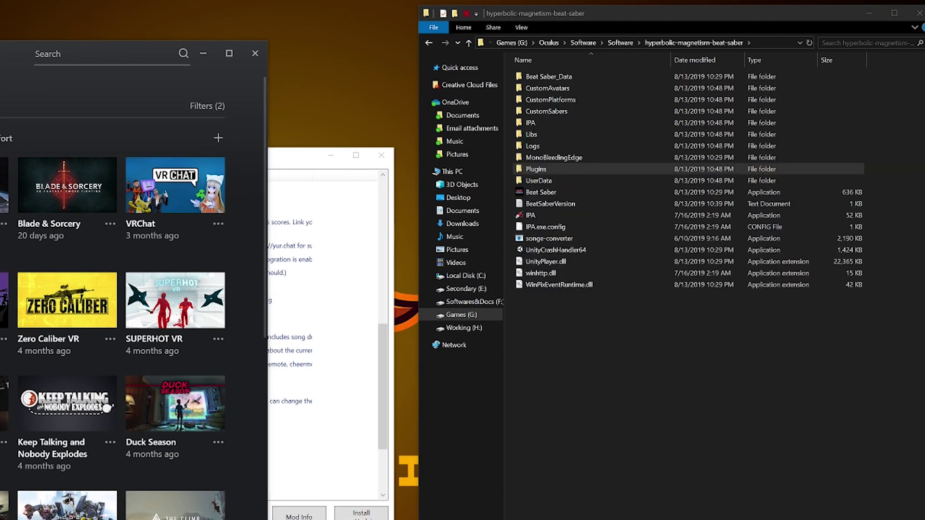
left_click(567, 183)
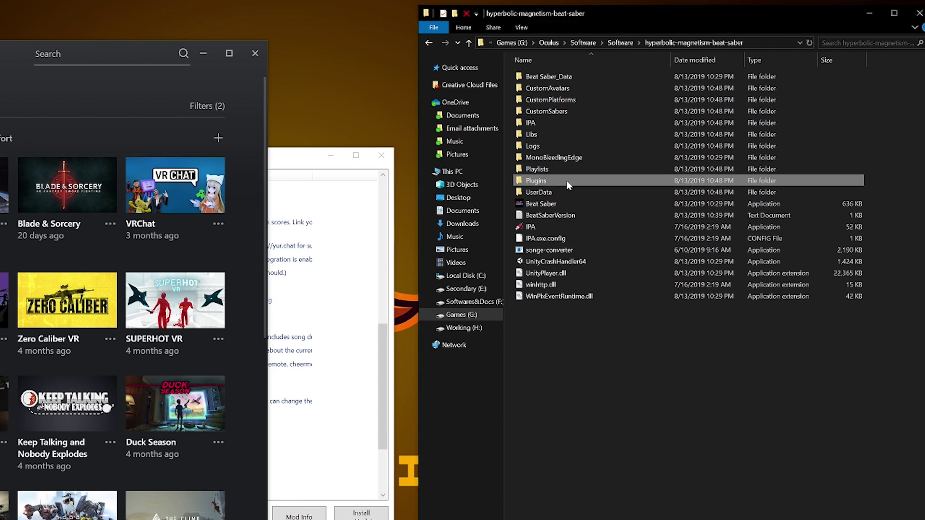
double_click(567, 183)
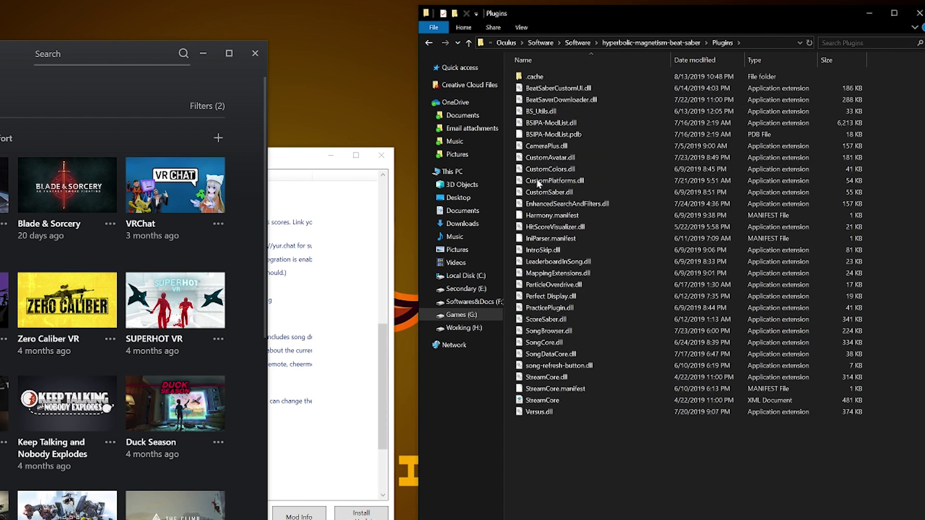
key("BackSpace")
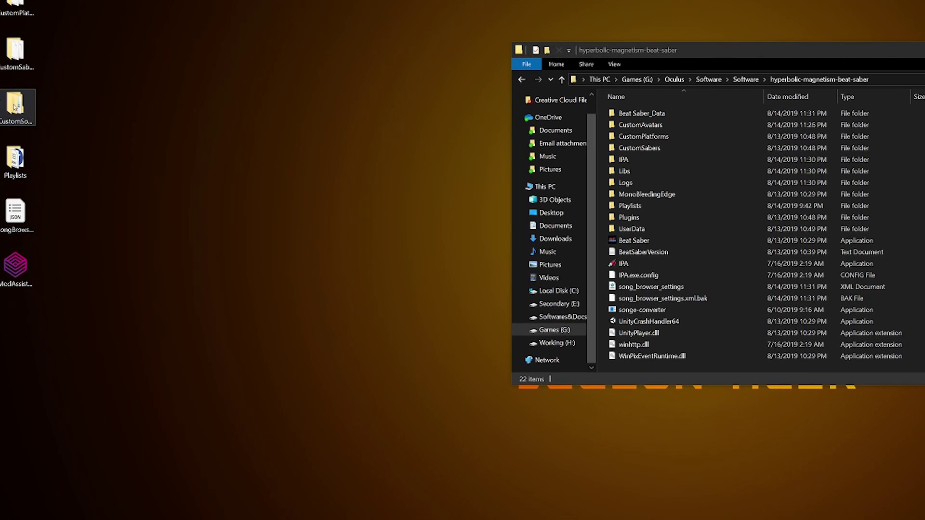
Copy the CustomSongs folder from the desktop into the game folder and check its contents.
left_click_drag(14, 107, 924, 151)
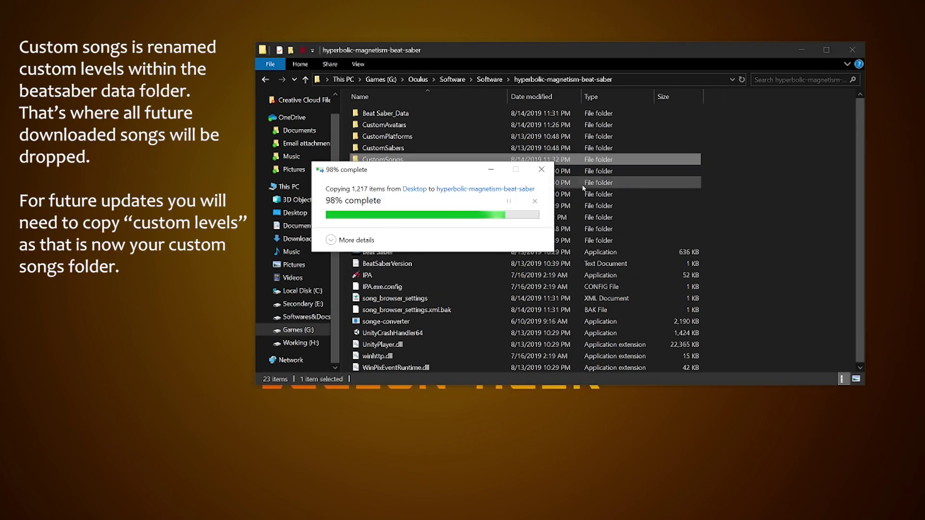
double_click(530, 159)
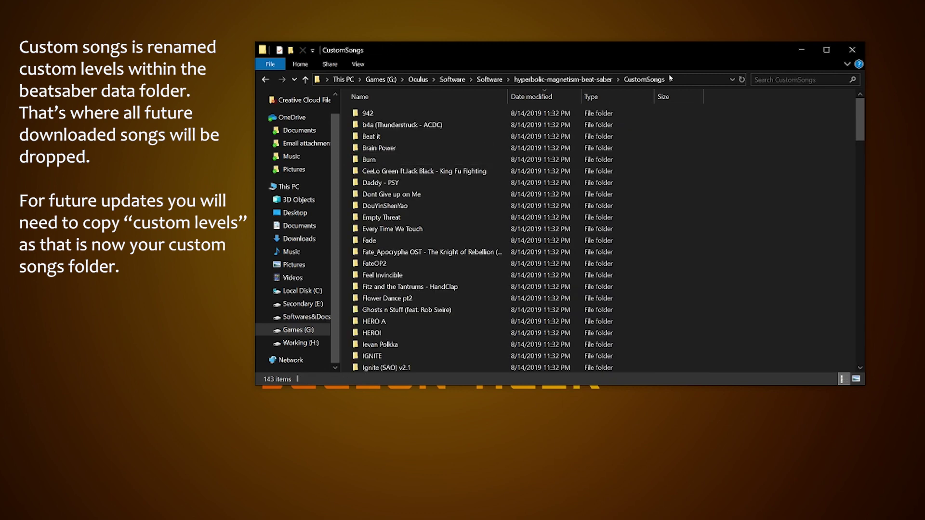
left_click(542, 81)
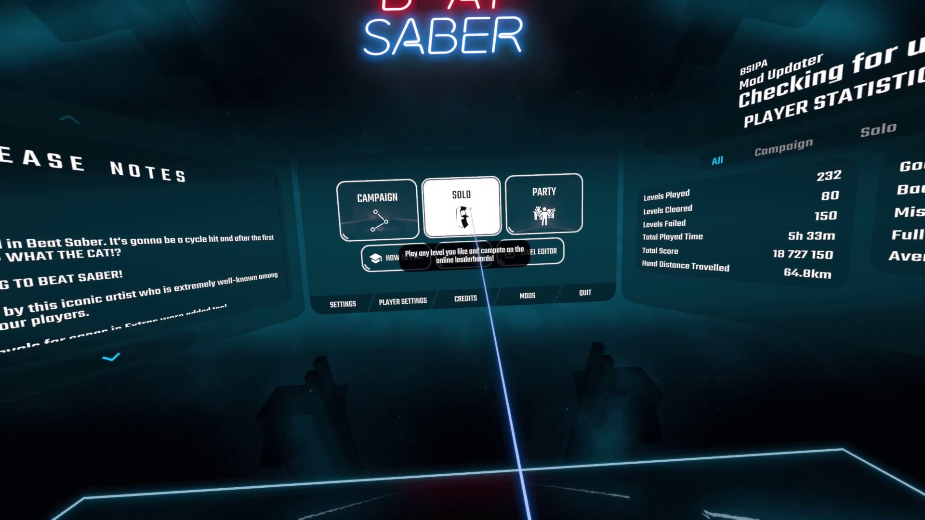
Open Solo play, select 24K Magic in Custom Maps, and scroll through the custom songs.
left_click(469, 195)
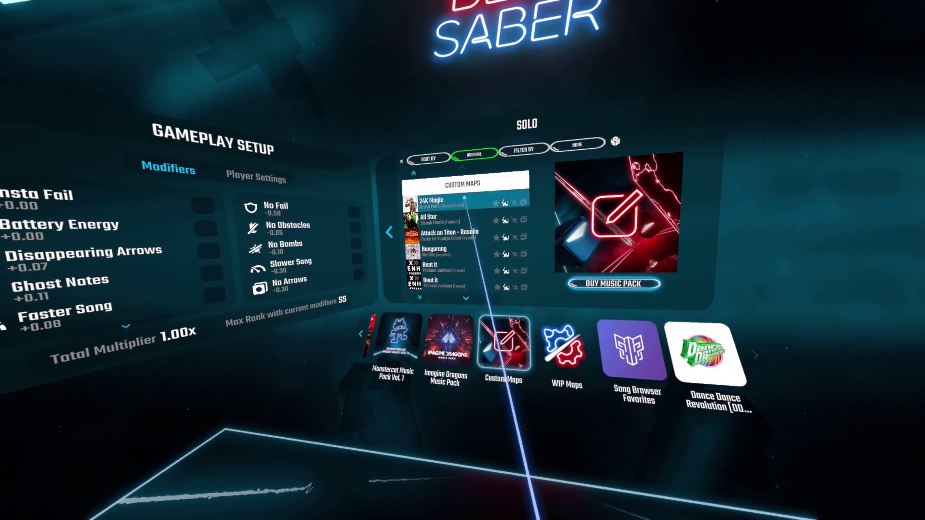
left_click(438, 200)
scroll(465, 269, "down", 5)
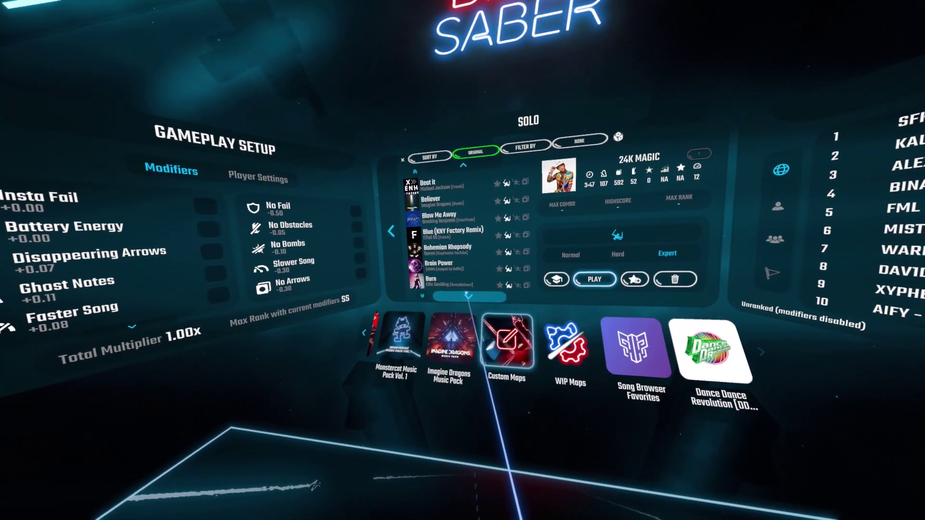
scroll(465, 270, "down", 10)
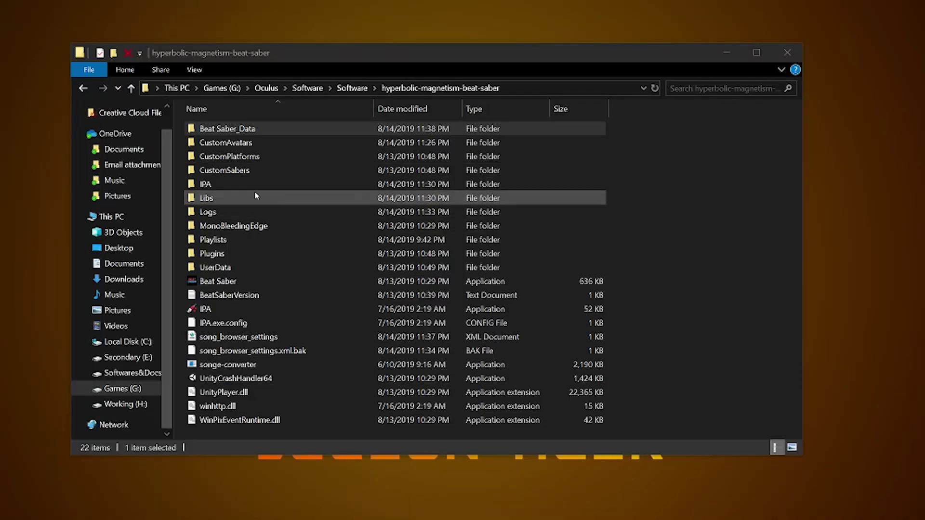
double_click(254, 129)
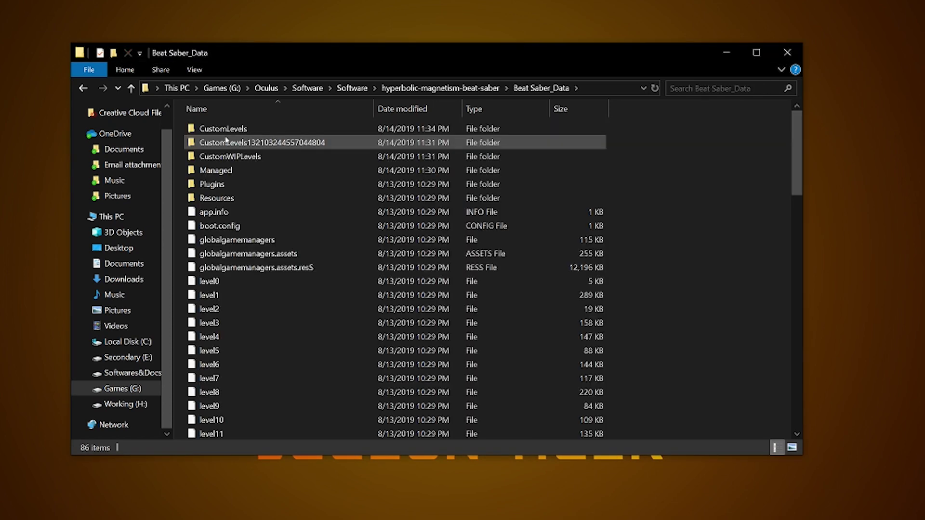
double_click(263, 143)
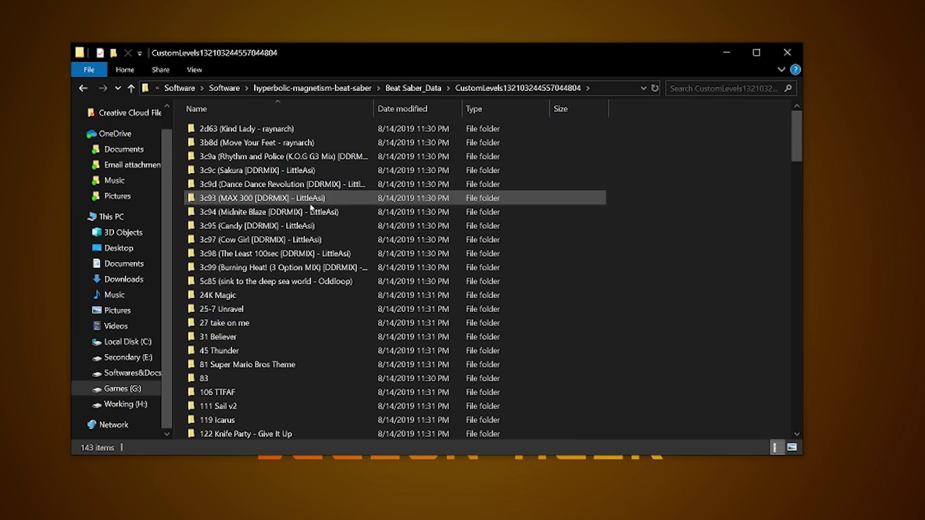
scroll(289, 231, "down", 10)
scroll(343, 239, "down", 6)
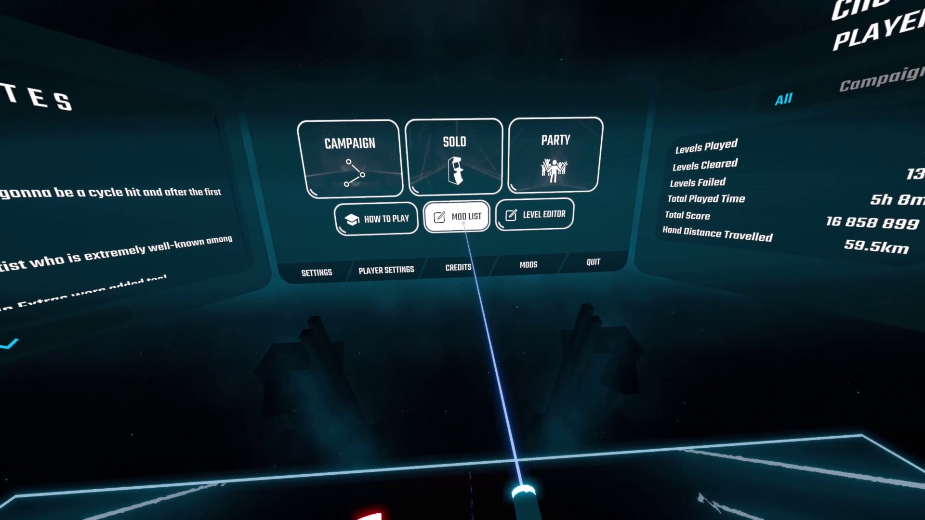
left_click(464, 226)
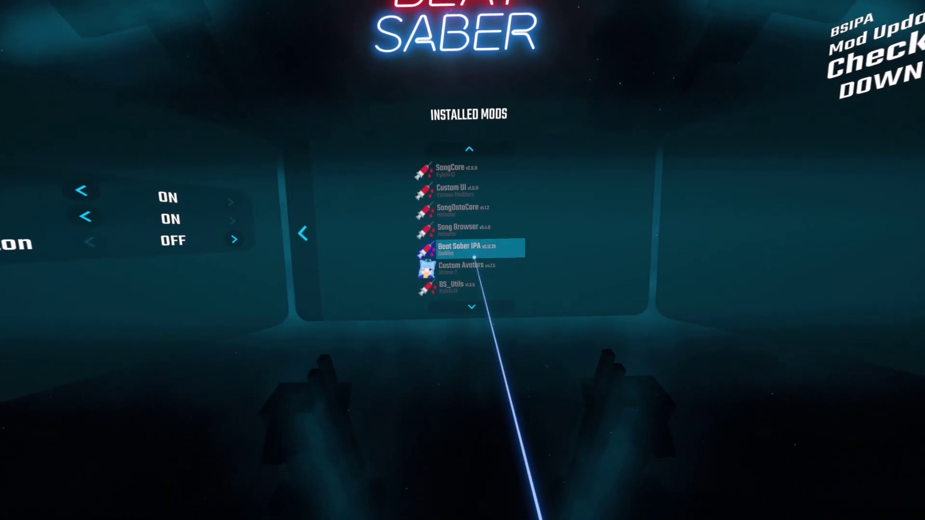
left_click(470, 285)
left_click(470, 284)
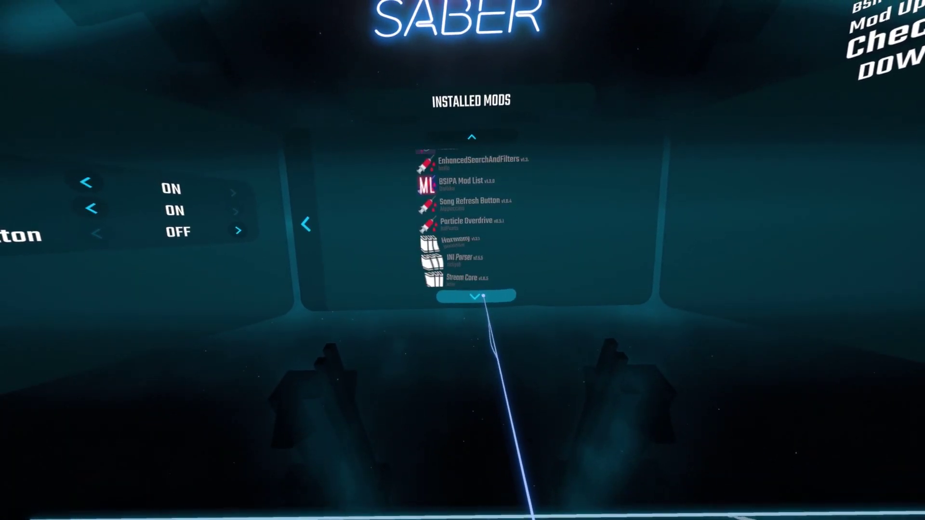
left_click(470, 284)
left_click(299, 211)
left_click(545, 275)
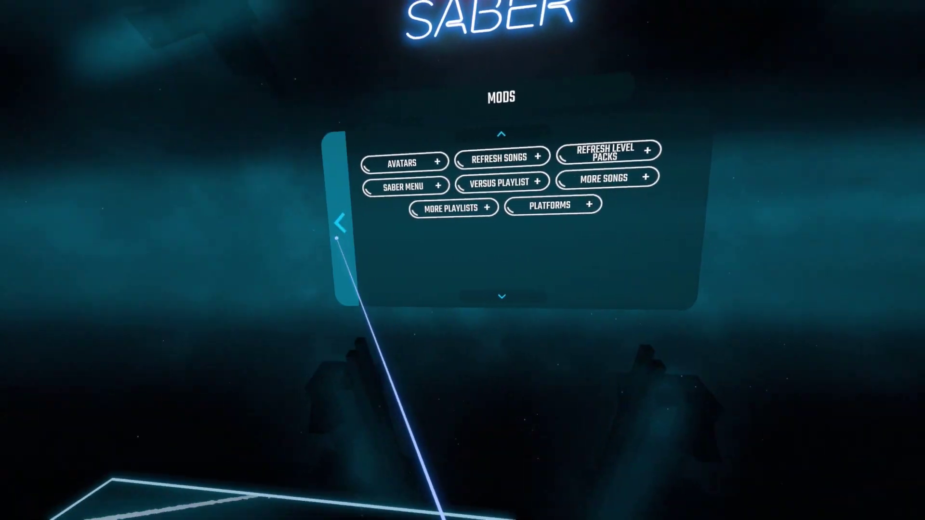
left_click(339, 223)
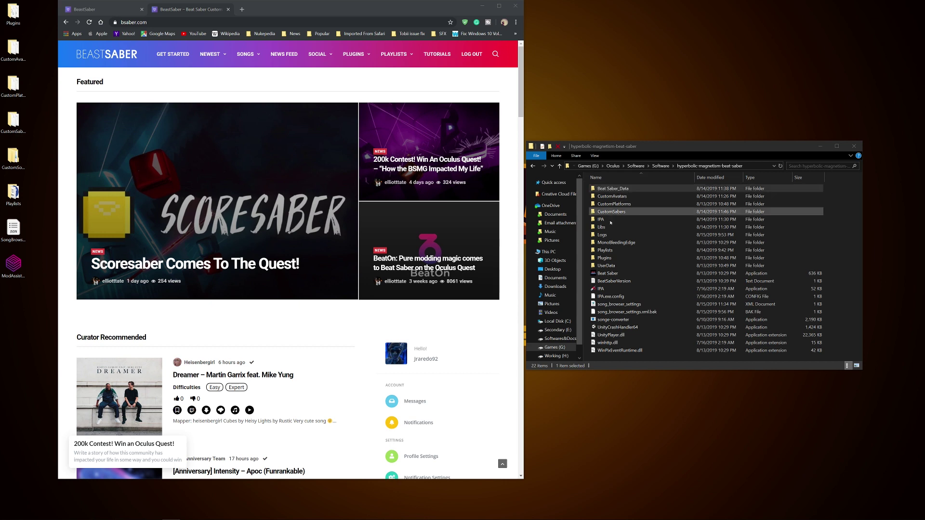
Open BeastSaber's Top songs list for the past 7 days in a second tab.
left_click(125, 22)
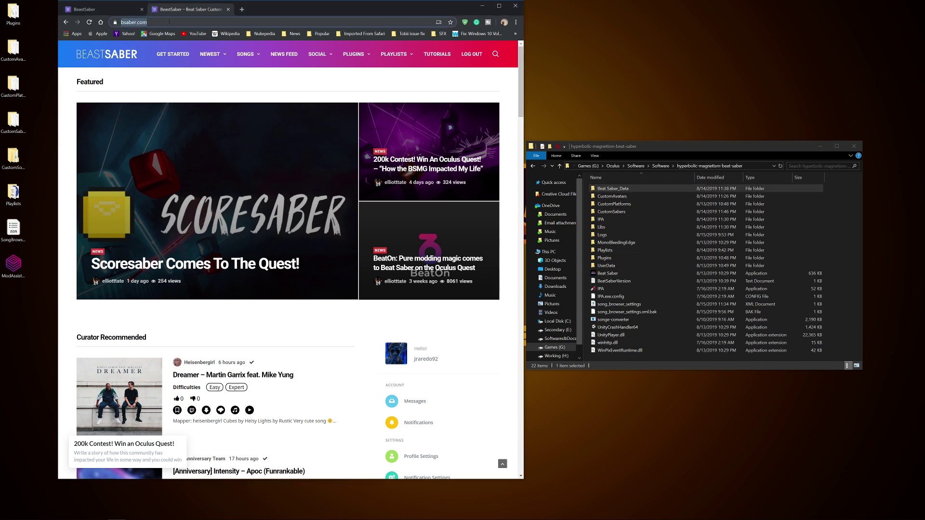
left_click(249, 56)
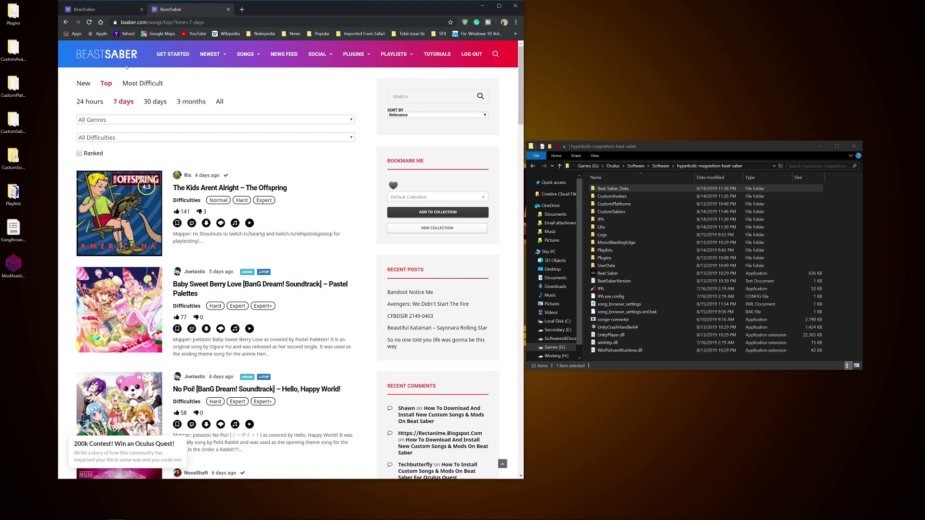
left_click(93, 9)
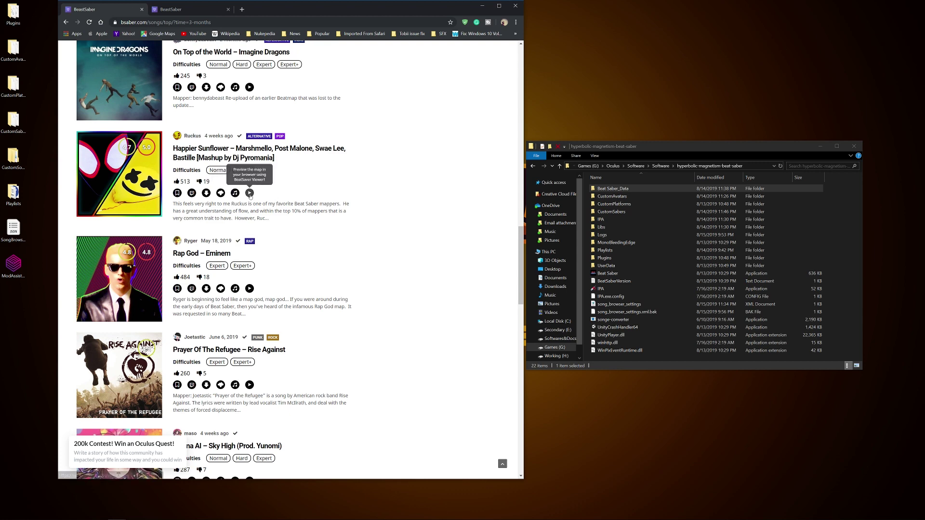
Play the Happier Sunflower preview, check its difficulty list, then open its song page.
left_click(250, 193)
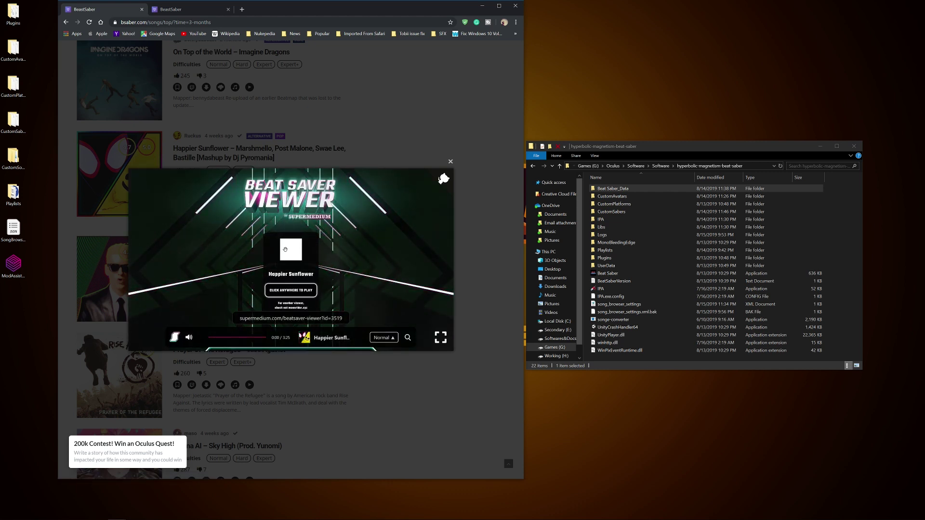
left_click(284, 293)
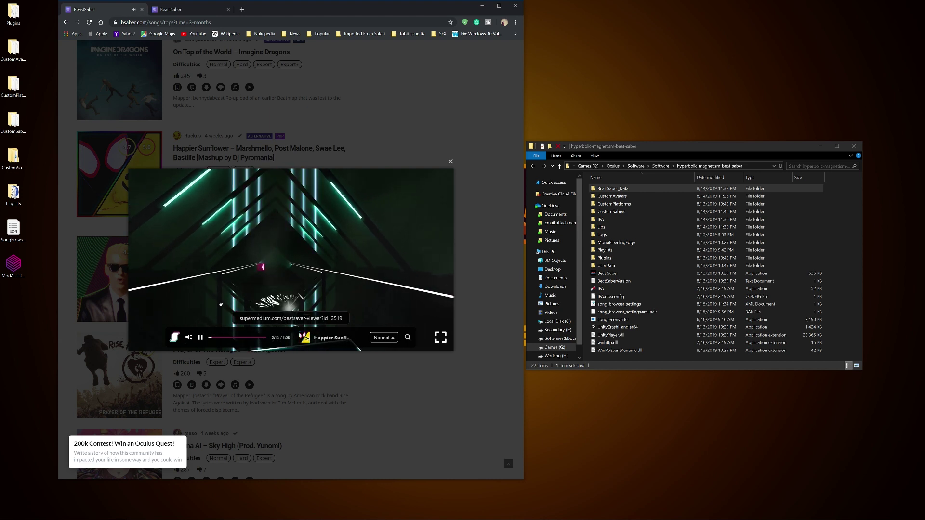
left_click(383, 338)
left_click(245, 152)
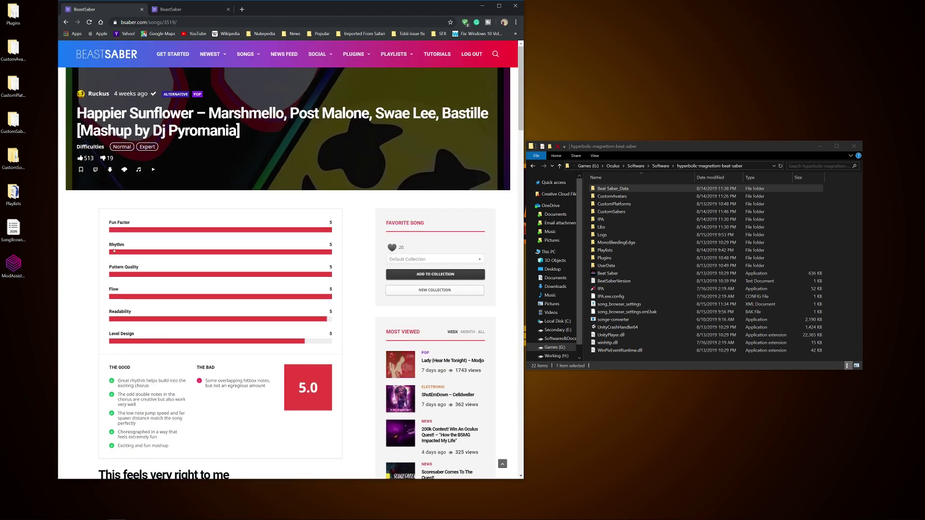
Read through the Happier Sunflower review, then go back to the 3-month Top songs list.
scroll(191, 316, "down", 2)
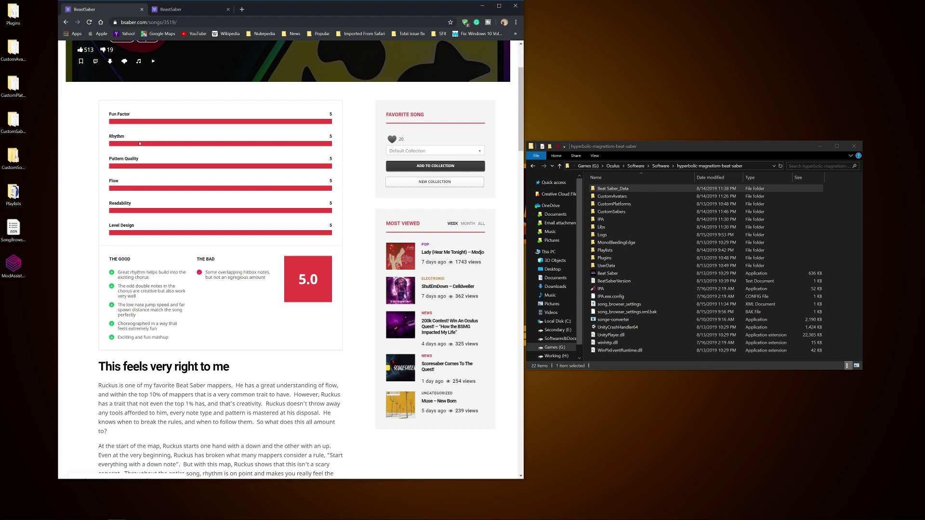
scroll(293, 389, "down", 1)
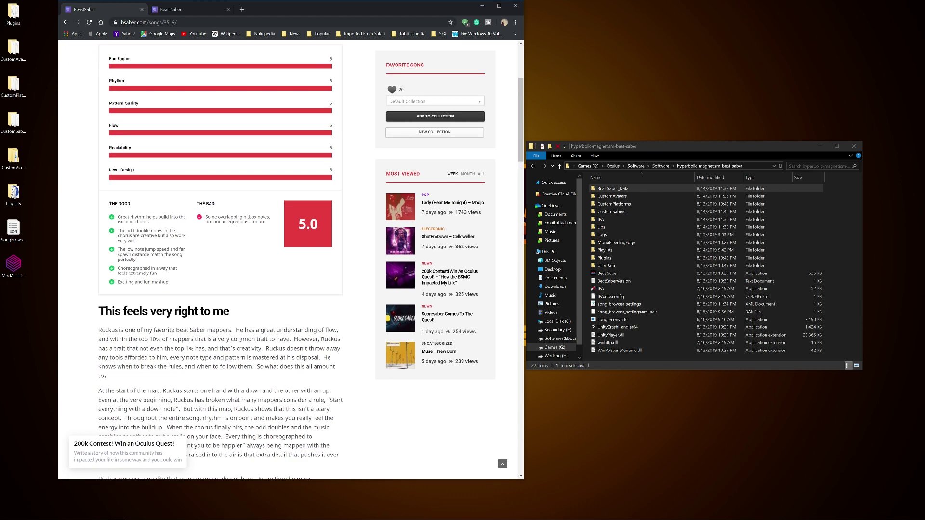
scroll(192, 207, "up", 3)
left_click(68, 23)
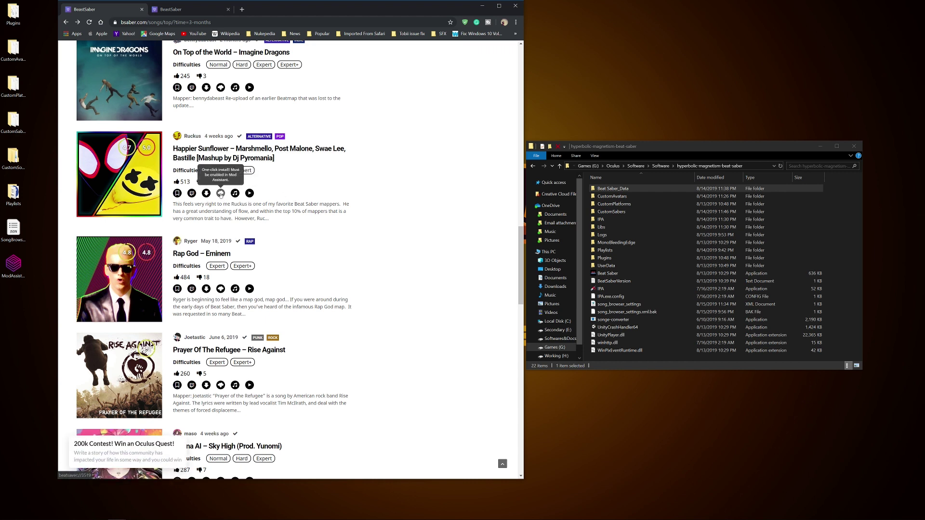
One-click install Happier Sunflower, letting the link open Mod Assistant.
left_click(221, 194)
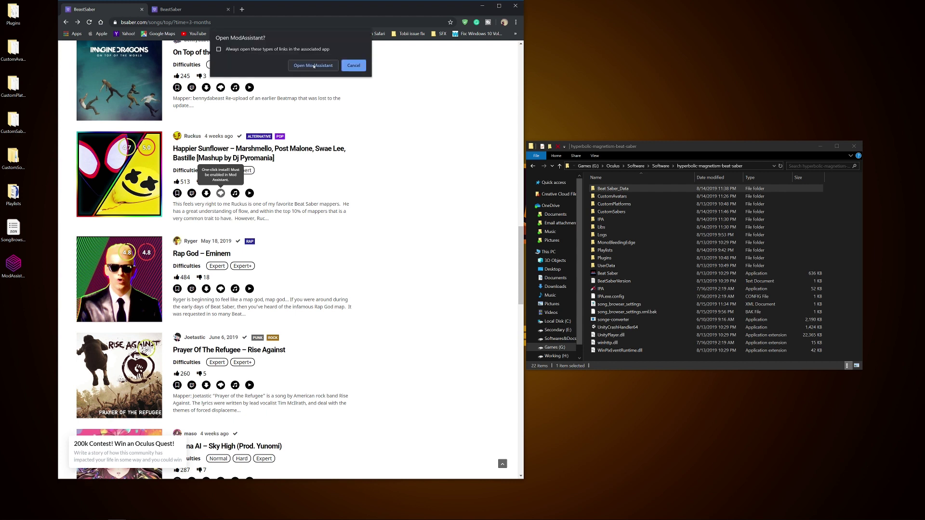
left_click(313, 65)
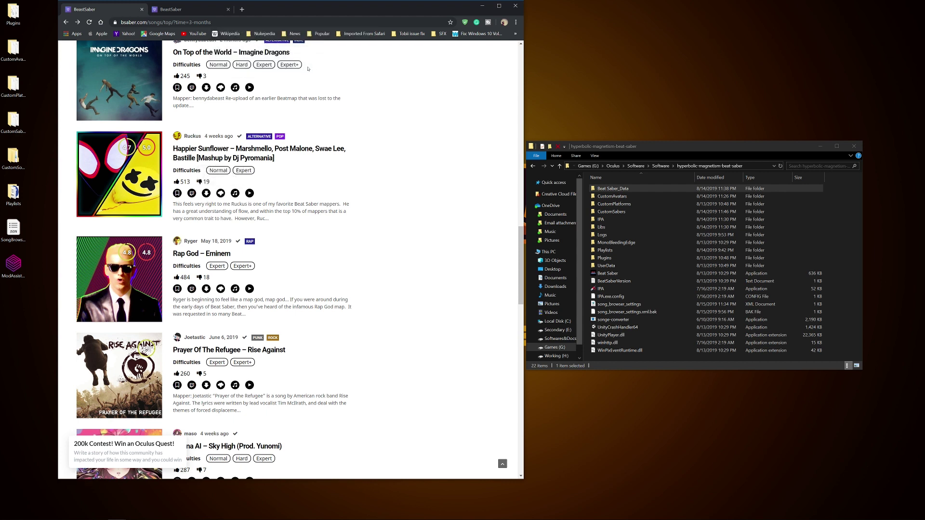
scroll(156, 318, "down", 1)
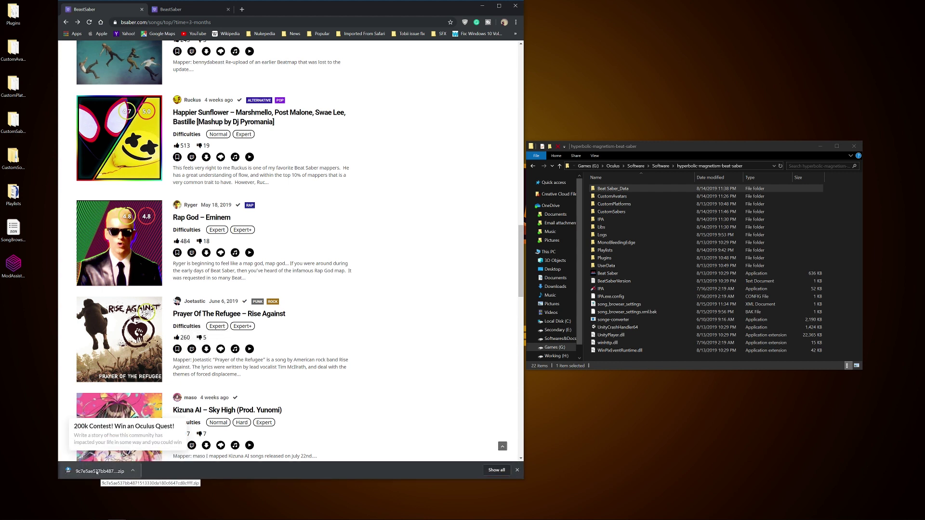
Extract the Happier Sunflower zip into the CustomLevels folder, pasting the path copied from Explorer.
left_click(97, 472)
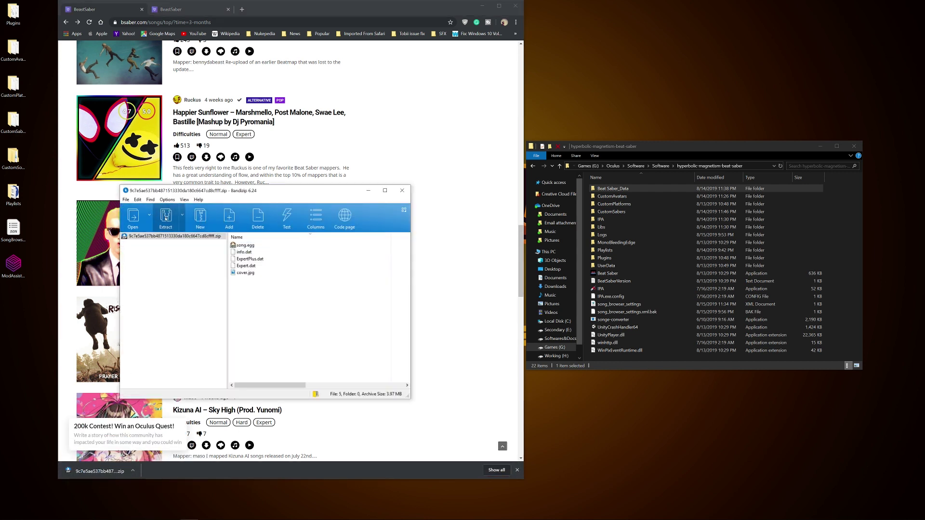
left_click(166, 217)
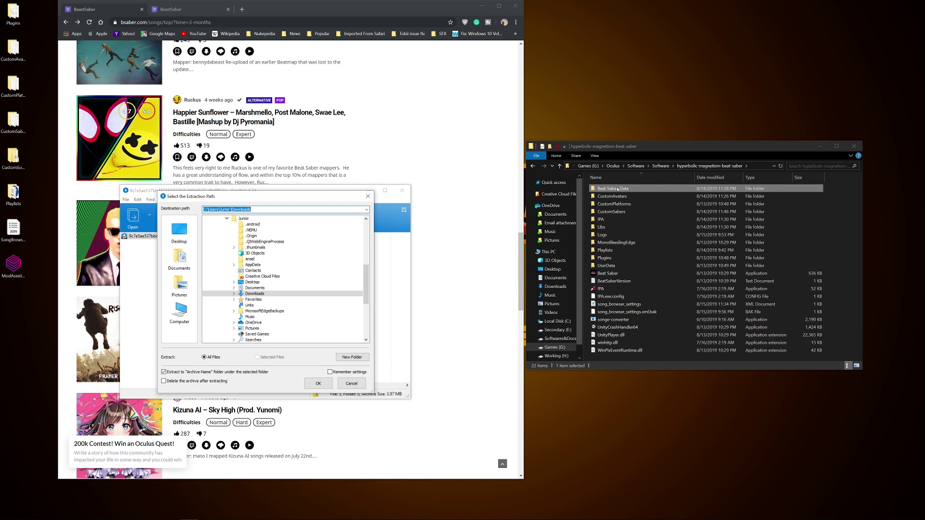
double_click(635, 189)
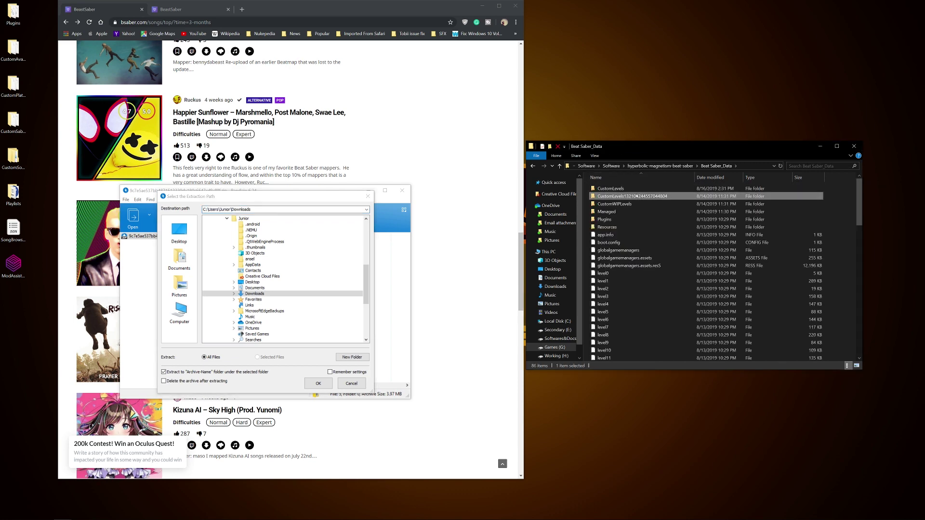
double_click(632, 196)
left_click(768, 167)
key("ctrl+c")
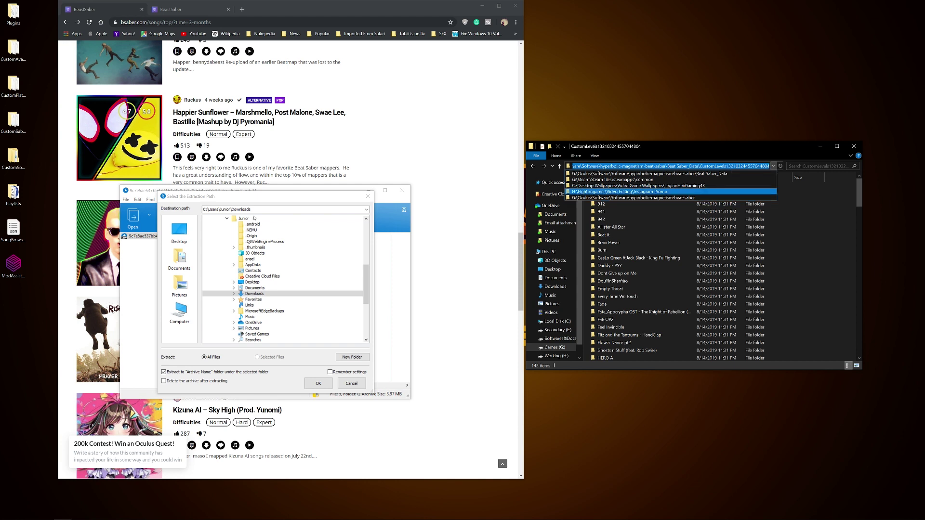
left_click(254, 212)
key("ctrl+v")
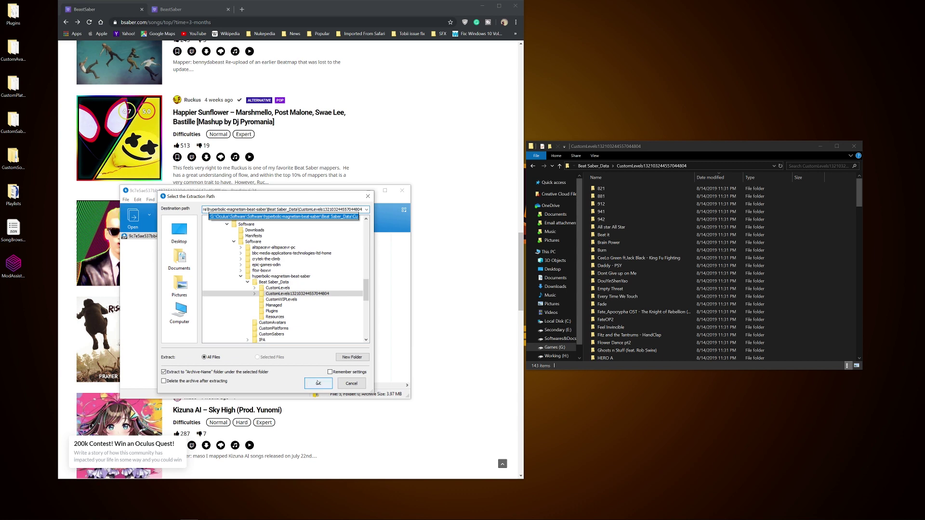
left_click(317, 383)
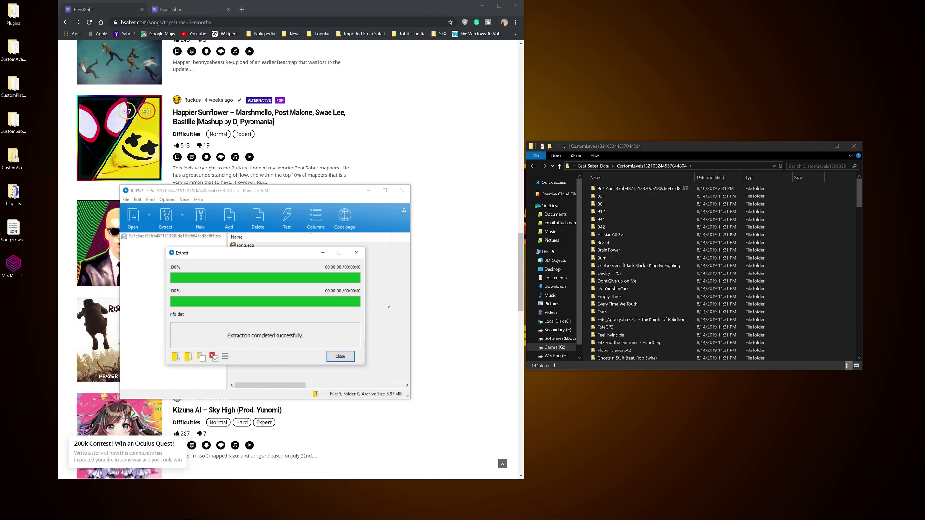
Close Bandizip, sort CustomLevels newest first by date modified, and re-send Happier Sunflower to one-click install.
left_click(338, 355)
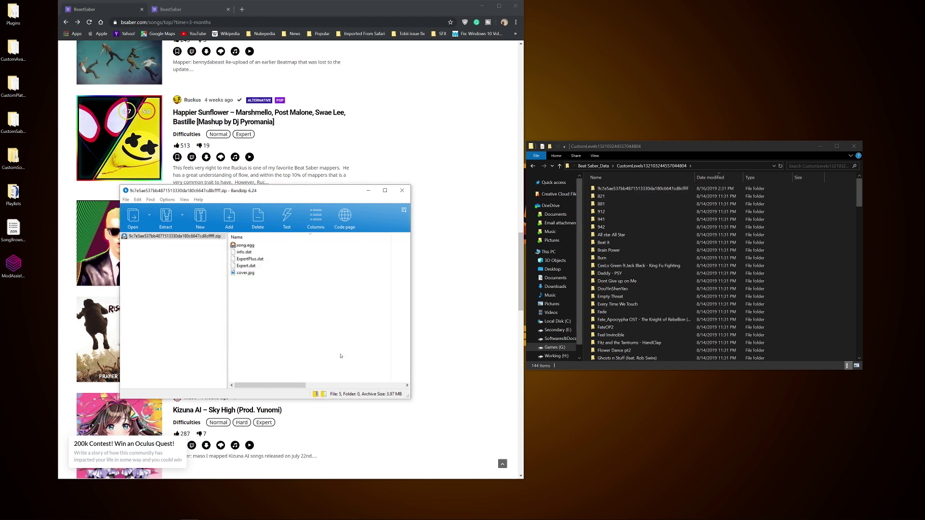
left_click(403, 190)
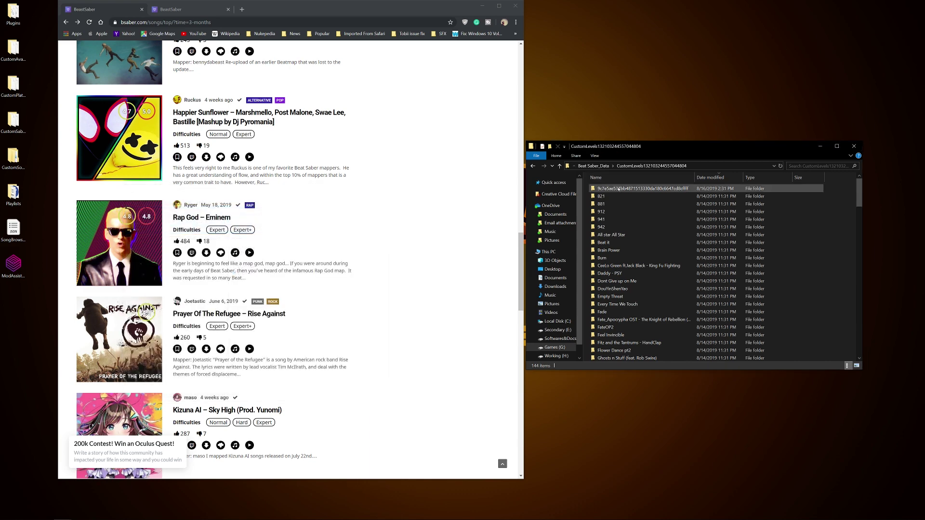
left_click(710, 178)
left_click(710, 177)
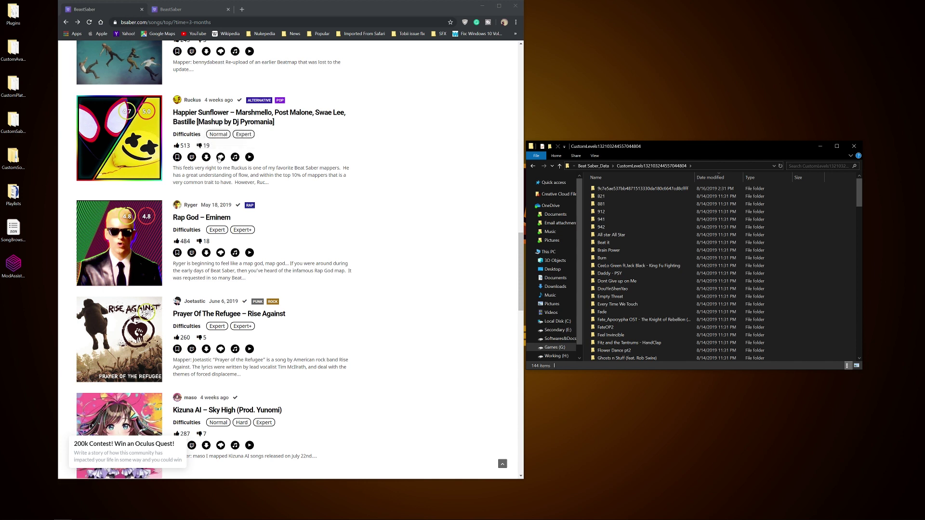
left_click(220, 158)
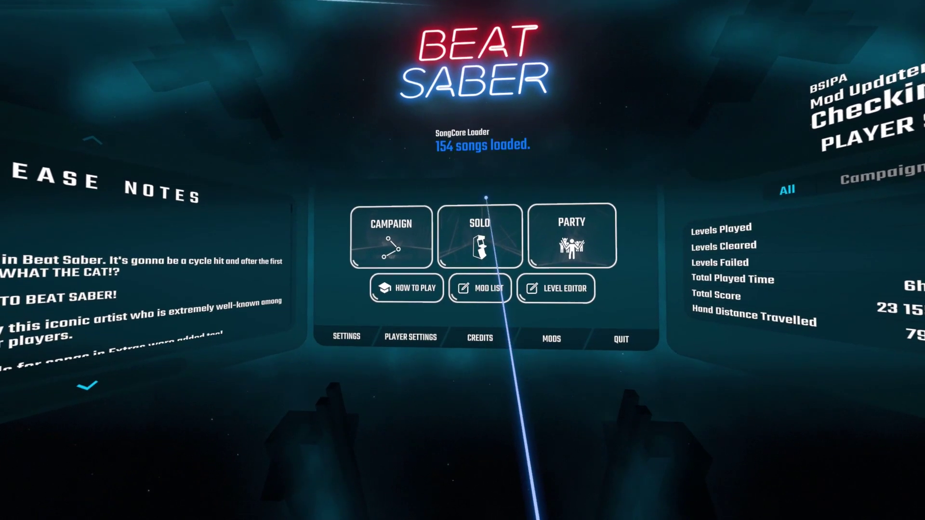
In Solo mode, sort the Custom Maps by Newest and select Happier Sunflower.
left_click(497, 202)
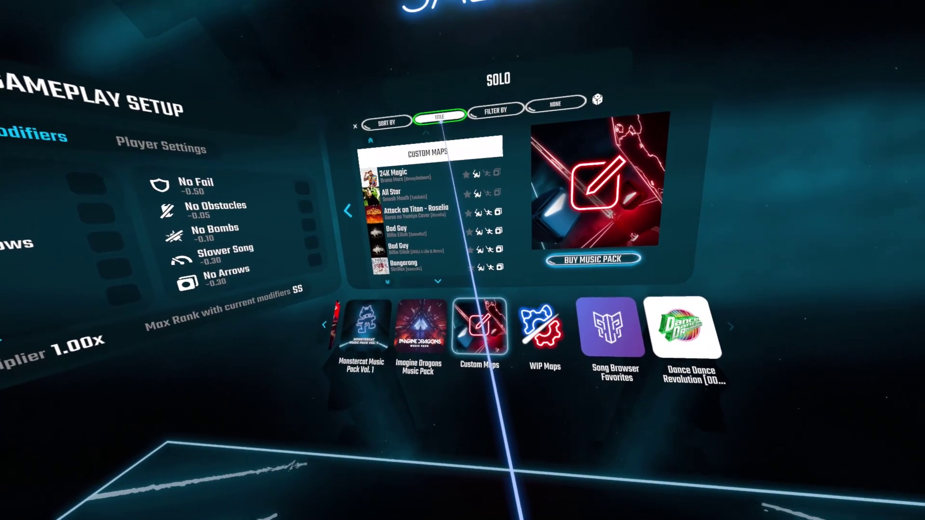
left_click(440, 117)
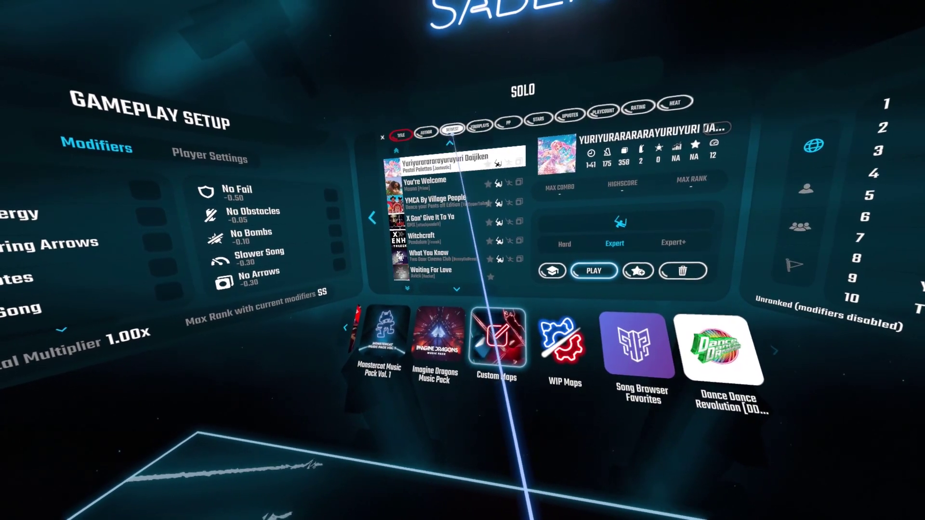
left_click(451, 129)
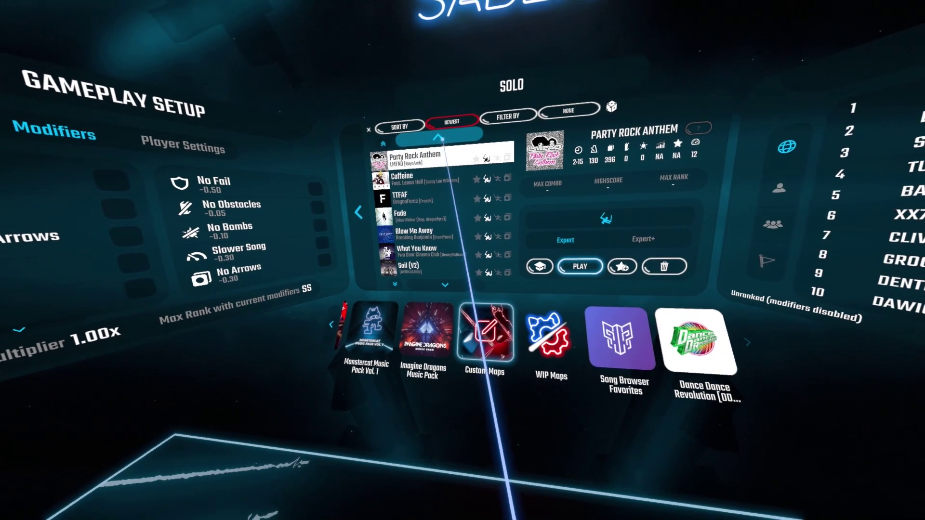
left_click(446, 127)
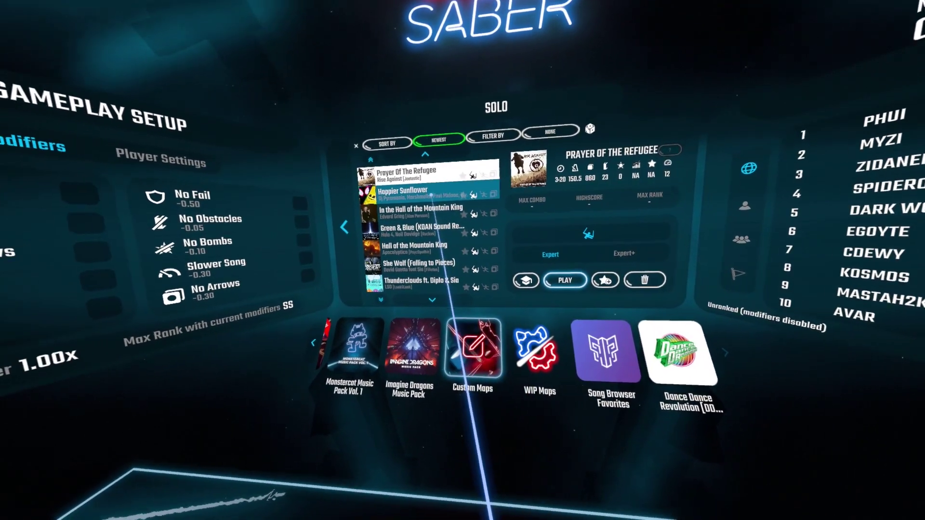
left_click(431, 195)
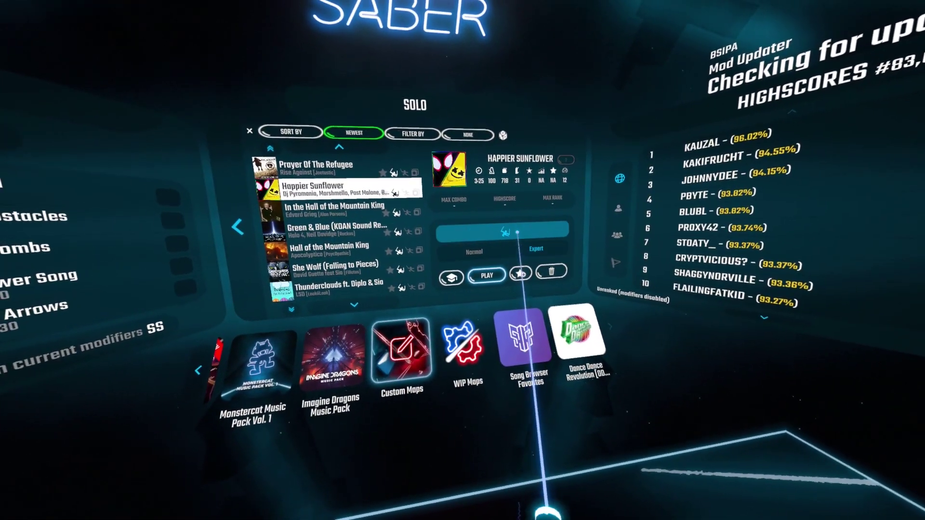